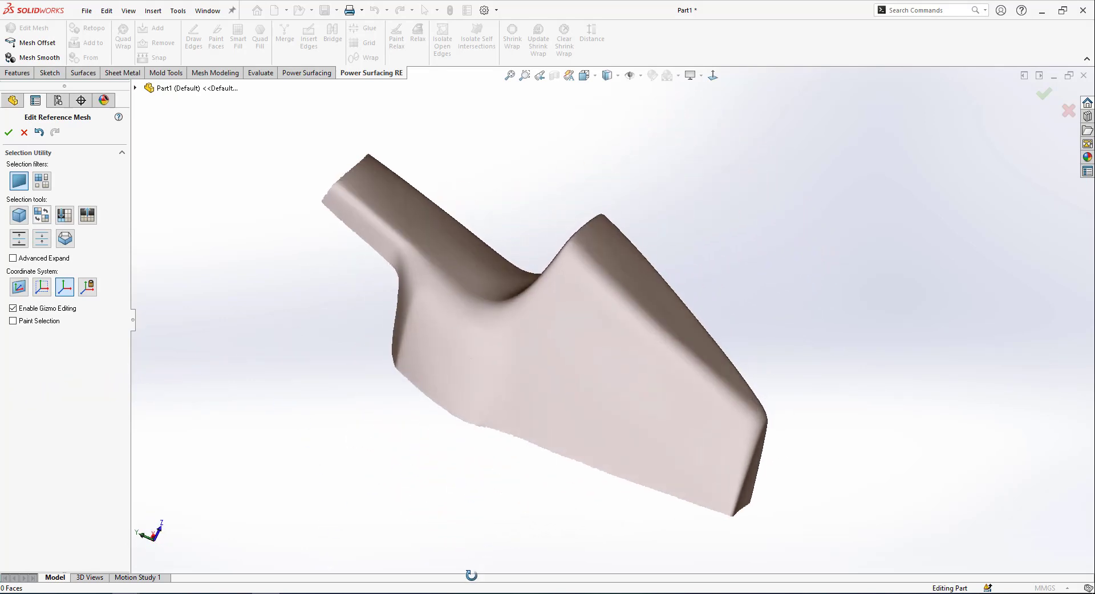
Check the imported reference mesh from several angles and finish editing it.
scroll(626, 420, down, 4)
middle_drag(626, 420, 555, 219)
scroll(593, 282, up, 4)
scroll(602, 131, down, 1)
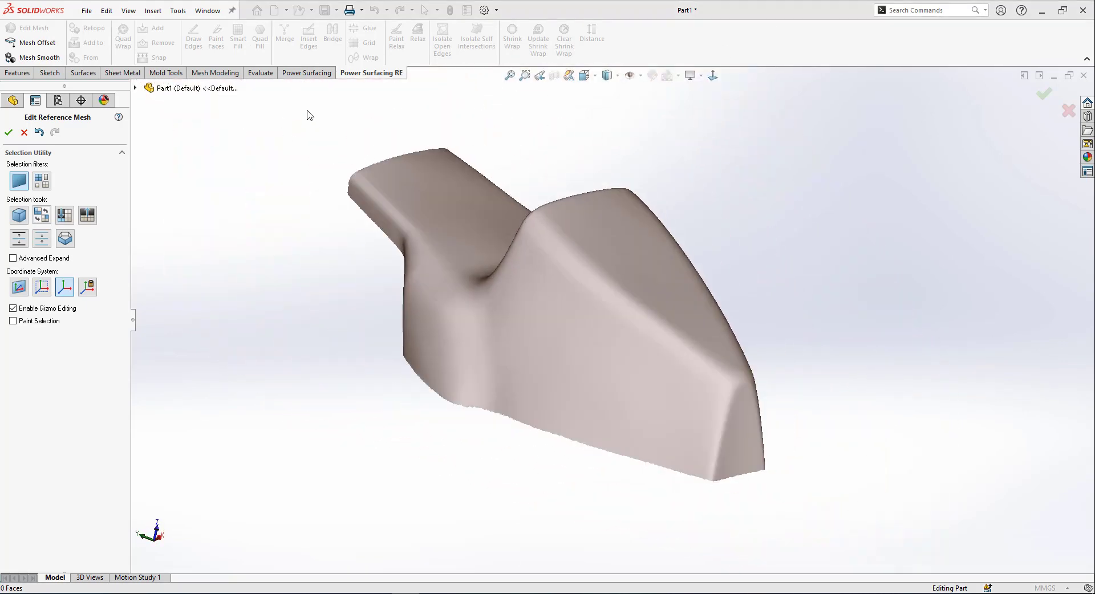
click(7, 132)
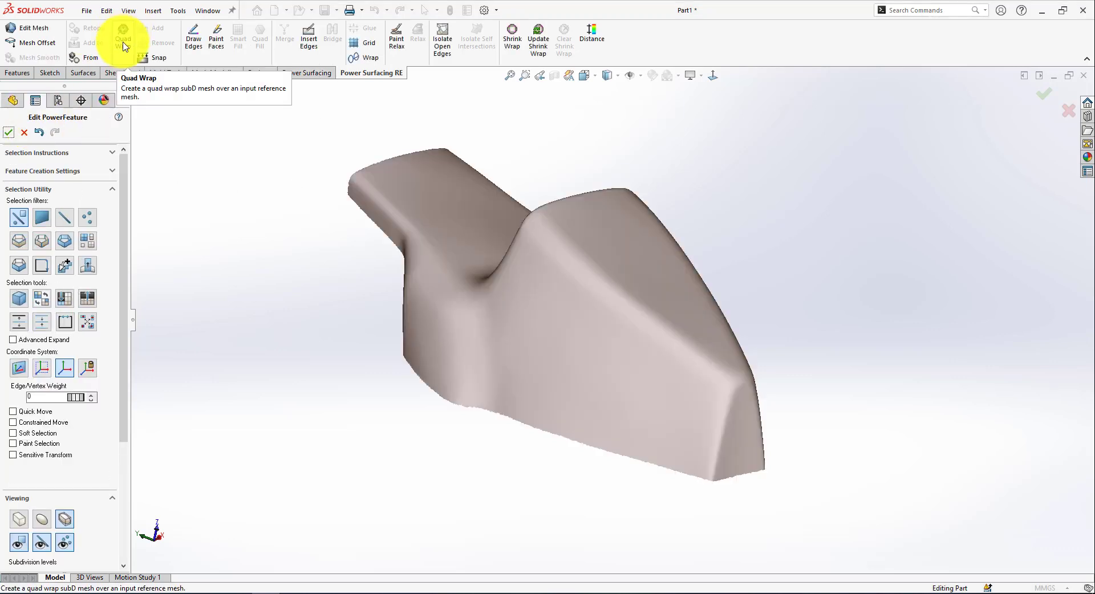
Quad wrap the reference mesh at 1%, marking the mesh as not closed and keeping Five Sided enabled.
click(123, 46)
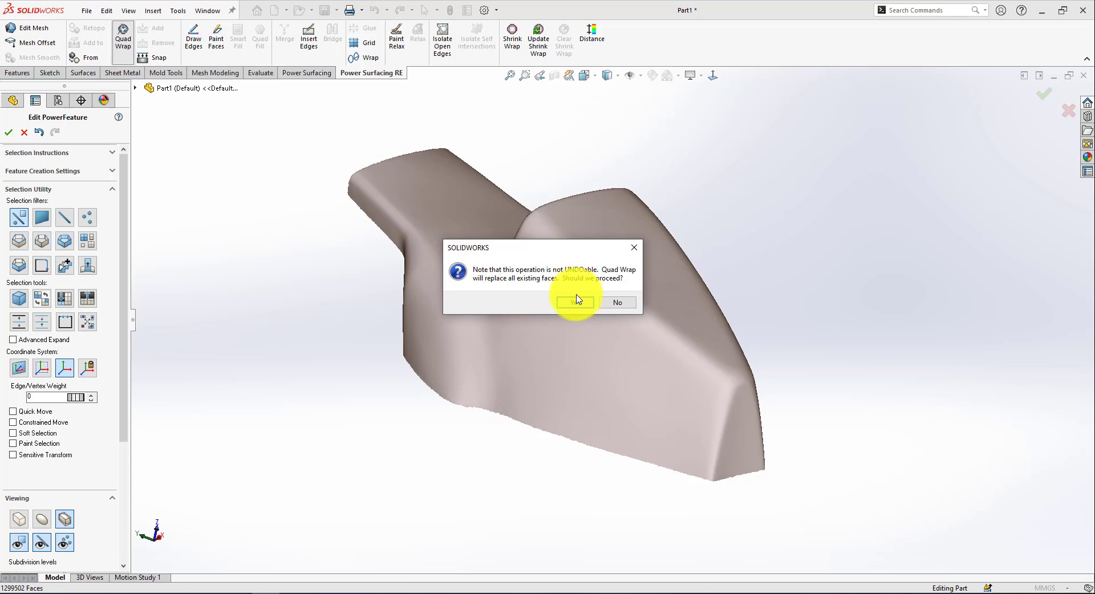
click(574, 302)
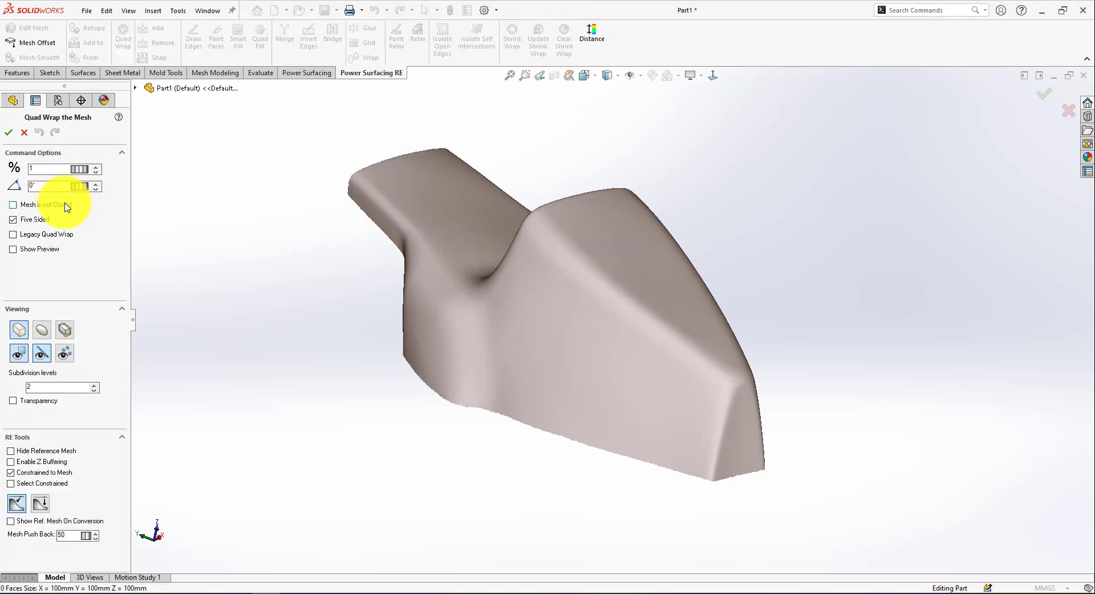
click(8, 133)
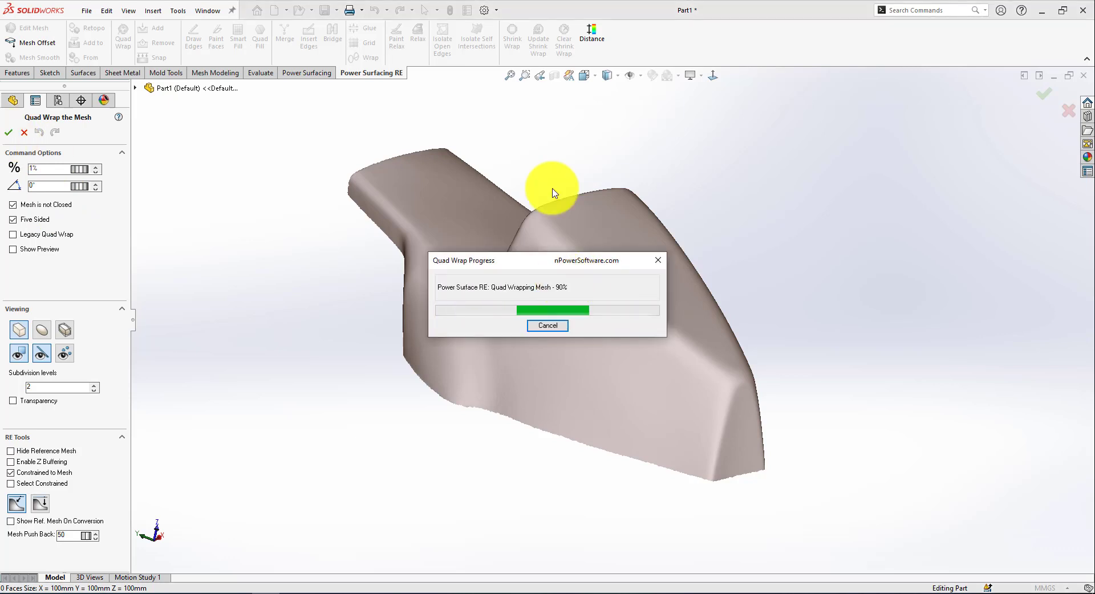
Smooth the quad-wrapped mesh with Paint Relax strokes over its corners, flanks and open boundary edges, and accept the result.
middle_drag(532, 102, 648, 281)
scroll(508, 137, down, 5)
mouse_move(513, 137)
middle_down()
mouse_move(567, 174)
mouse_move(657, 276)
middle_up()
scroll(658, 276, up, 2)
click(396, 37)
mouse_move(643, 293)
mouse_down()
mouse_move(604, 370)
mouse_move(650, 229)
mouse_move(648, 264)
mouse_up()
mouse_move(648, 264)
middle_down()
mouse_move(807, 196)
mouse_move(675, 365)
mouse_move(794, 515)
middle_up()
mouse_move(794, 516)
mouse_down()
mouse_move(795, 420)
mouse_move(795, 526)
mouse_move(411, 460)
mouse_move(660, 462)
mouse_move(479, 281)
mouse_move(439, 420)
mouse_move(325, 254)
mouse_move(296, 247)
mouse_up()
middle_drag(296, 247, 325, 220)
mouse_move(325, 220)
mouse_down()
mouse_move(327, 175)
mouse_move(452, 220)
mouse_up()
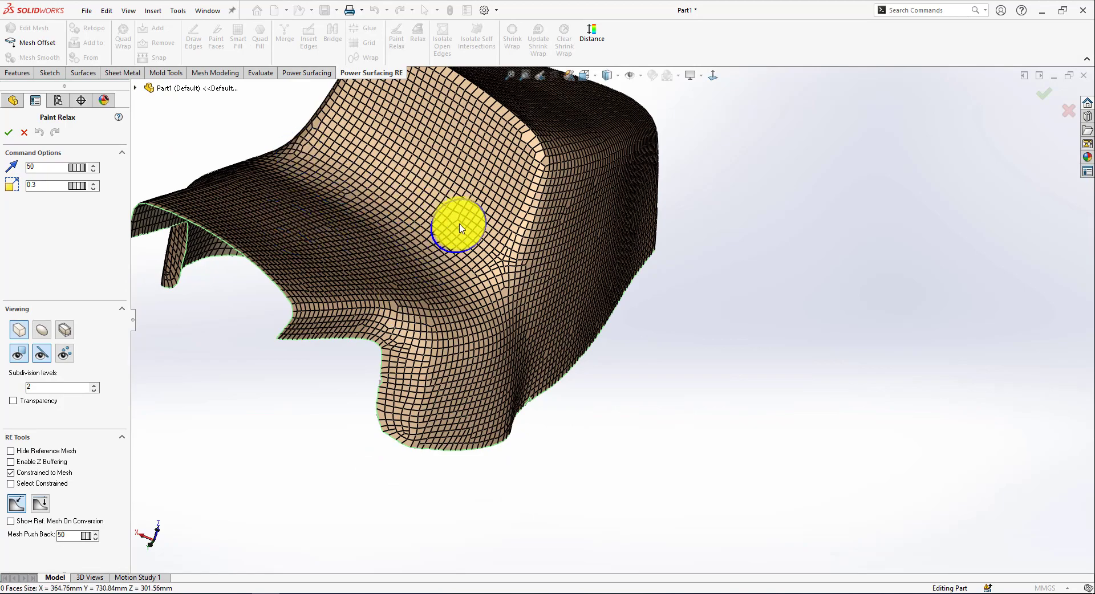
middle_drag(453, 220, 464, 349)
drag(464, 350, 629, 366)
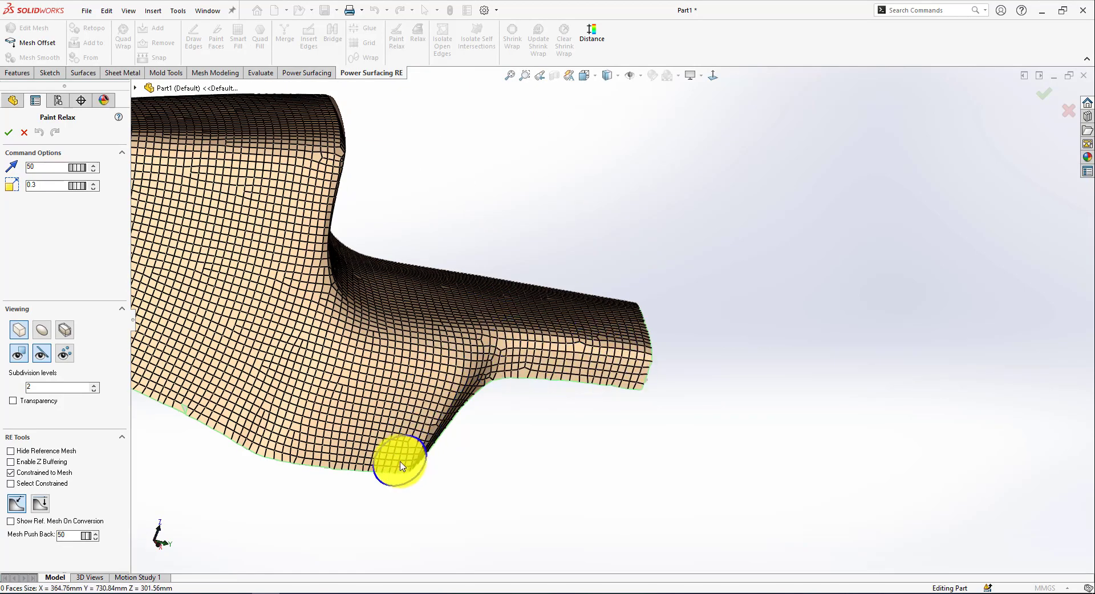
mouse_move(399, 456)
middle_down()
mouse_move(257, 325)
mouse_move(502, 345)
middle_up()
mouse_move(472, 280)
mouse_down()
mouse_move(330, 391)
mouse_move(361, 403)
mouse_move(631, 310)
mouse_move(718, 193)
mouse_up()
mouse_move(717, 193)
middle_down()
mouse_move(709, 327)
mouse_move(633, 187)
middle_up()
click(9, 132)
Start a default Shrink Wrap of the mesh at level 1 with Optimization, Show Preview and Auto Smooth enabled.
click(515, 44)
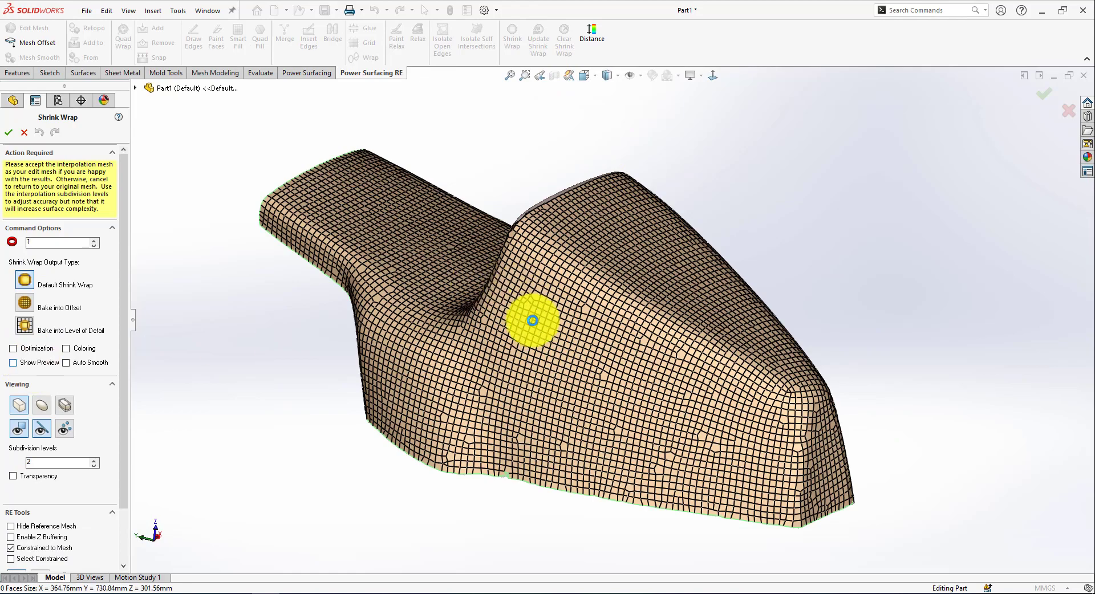
middle_drag(453, 371, 428, 273)
click(66, 362)
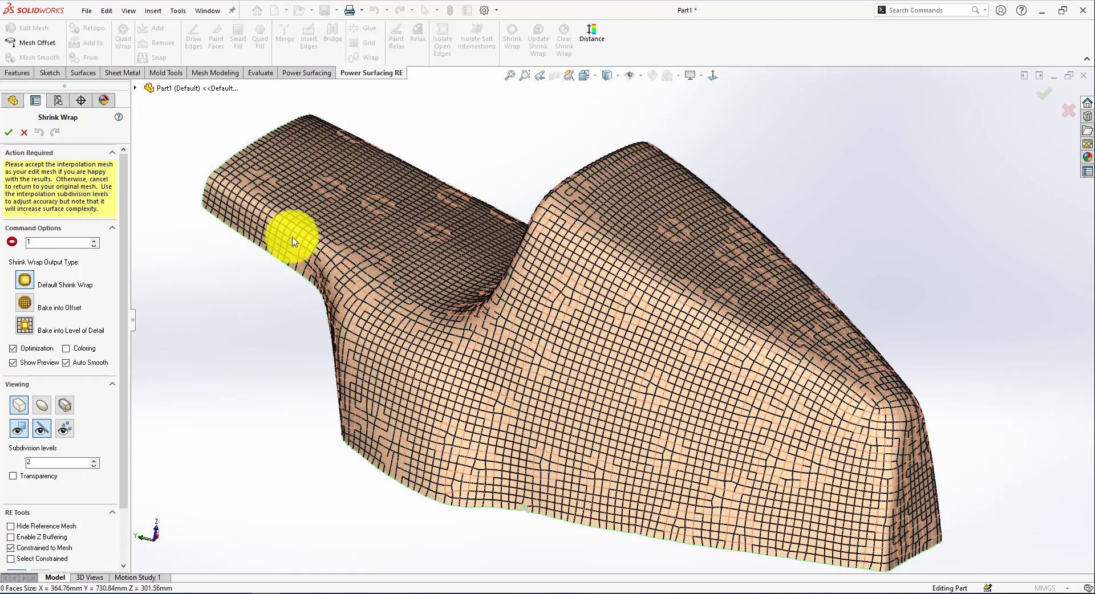
middle_drag(394, 239, 576, 144)
scroll(456, 257, down, 3)
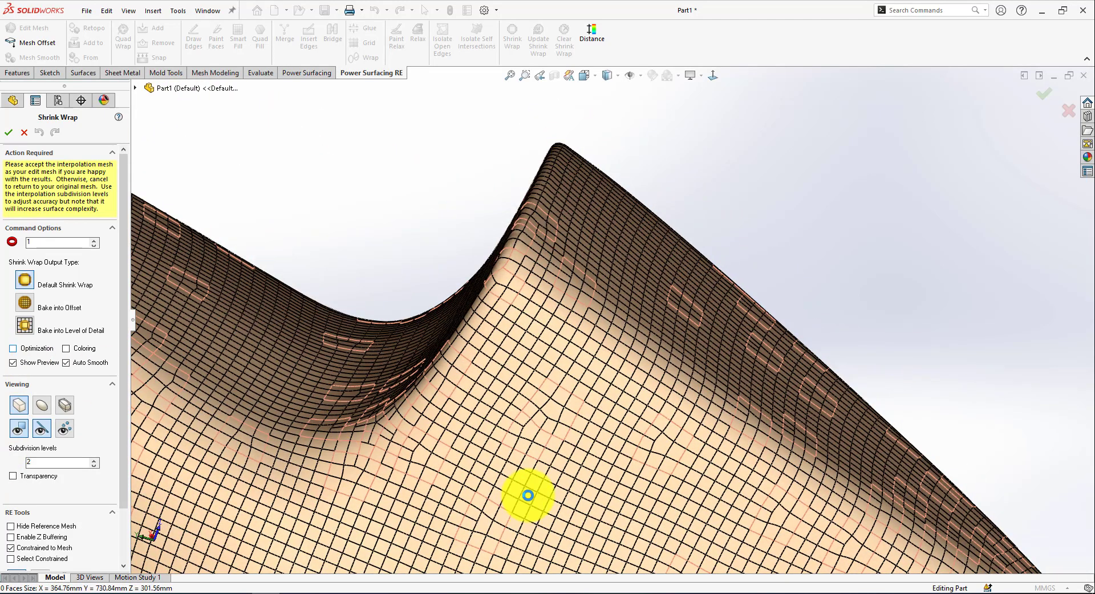
scroll(596, 482, up, 4)
middle_drag(616, 480, 728, 456)
scroll(736, 446, down, 3)
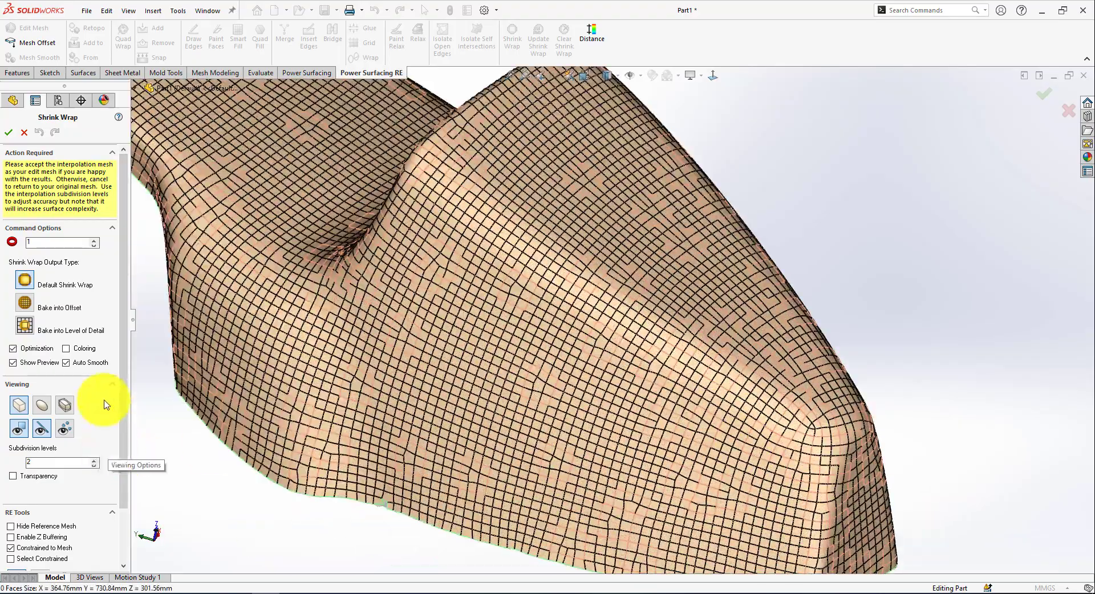
Enable Z Buffering and display the distance analysis to examine how closely the shrink wrap follows the reference mesh.
scroll(88, 450, down, 3)
scroll(472, 196, up, 5)
middle_drag(471, 195, 627, 49)
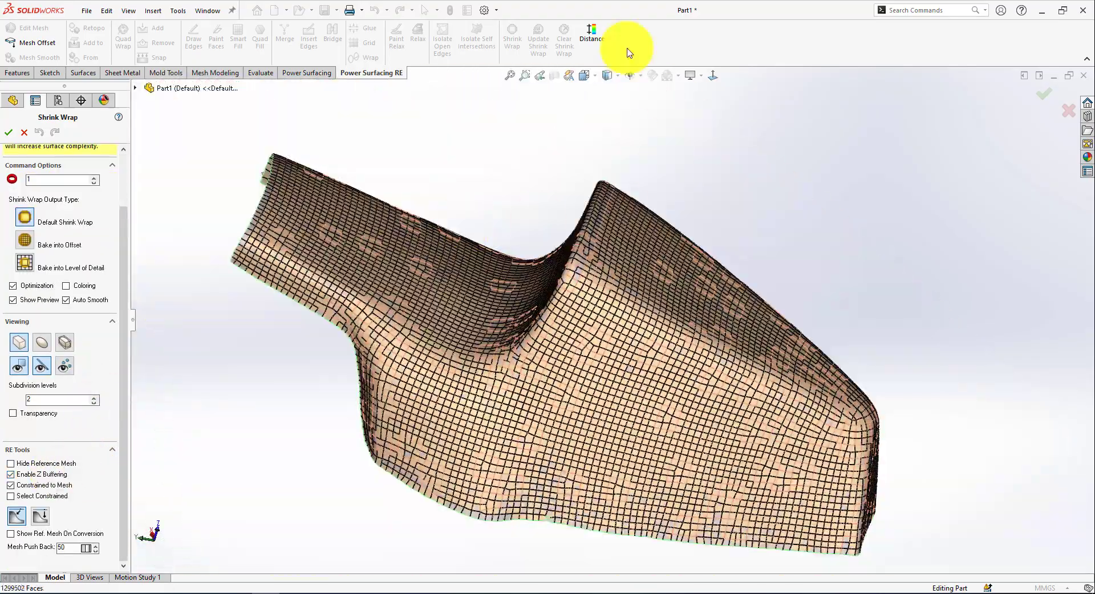
click(592, 33)
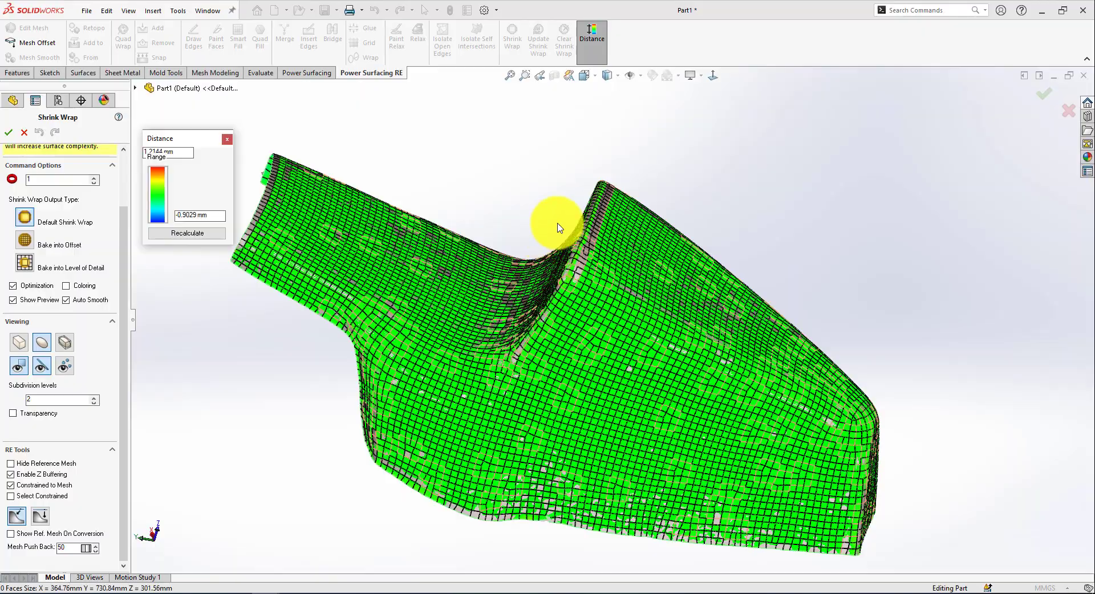
middle_drag(570, 381, 764, 308)
scroll(506, 228, down, 5)
scroll(595, 400, up, 7)
middle_drag(605, 405, 829, 480)
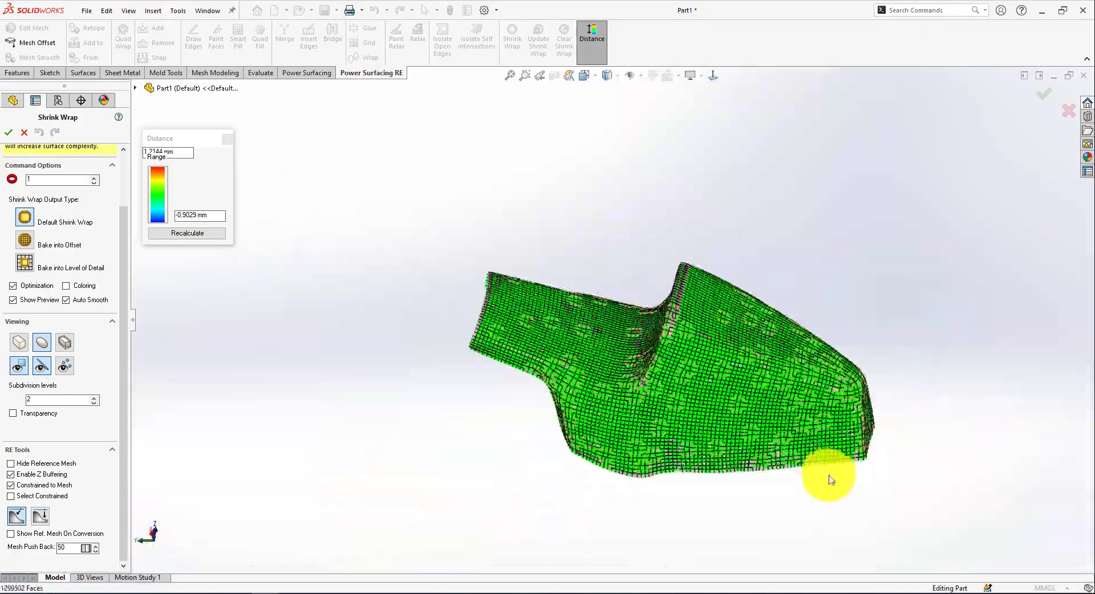
scroll(821, 445, up, 5)
Accept the shrink wrap and finish the PowerFeature to convert the mesh into a surface body.
click(1044, 94)
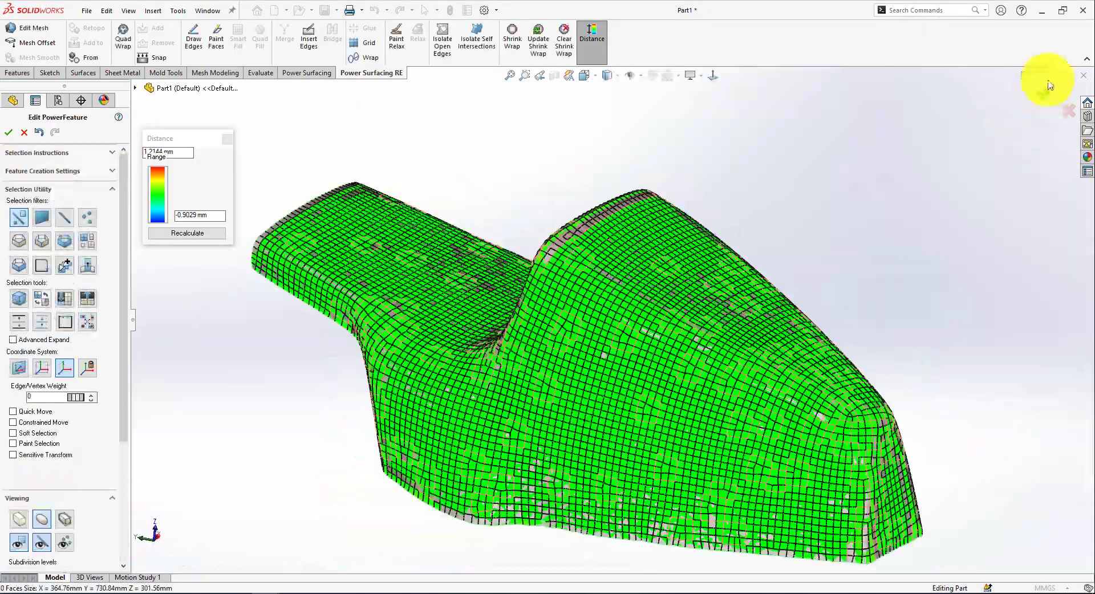
click(1048, 86)
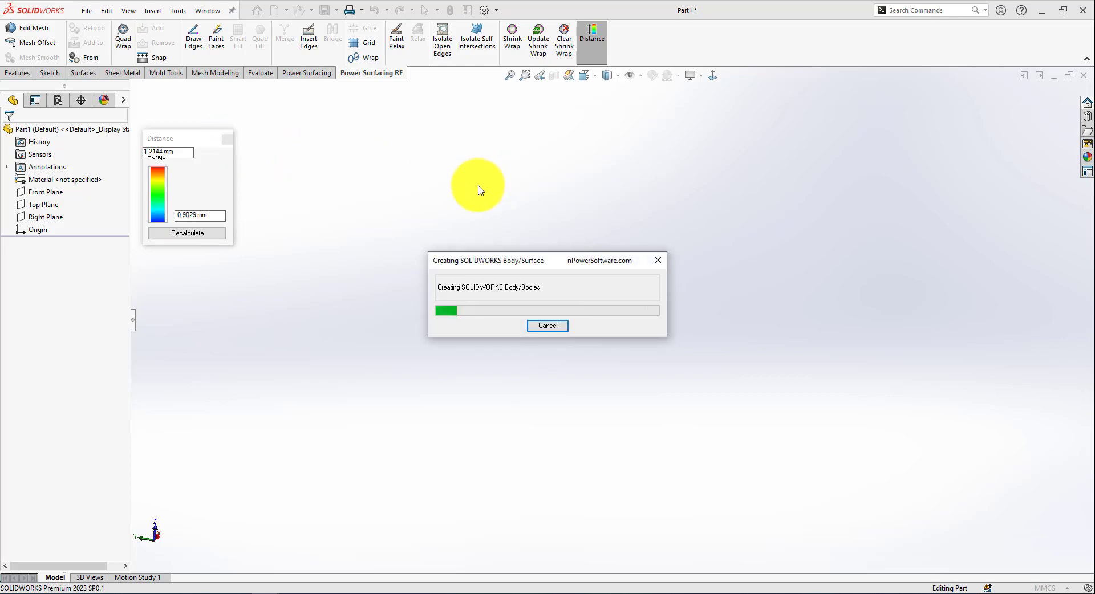
middle_drag(533, 354, 1068, 394)
middle_drag(641, 382, 617, 439)
scroll(610, 393, down, 1)
Reopen the surface body's feature for editing at the distorted lower boundary and turn off the distance display.
right_click(618, 442)
click(643, 300)
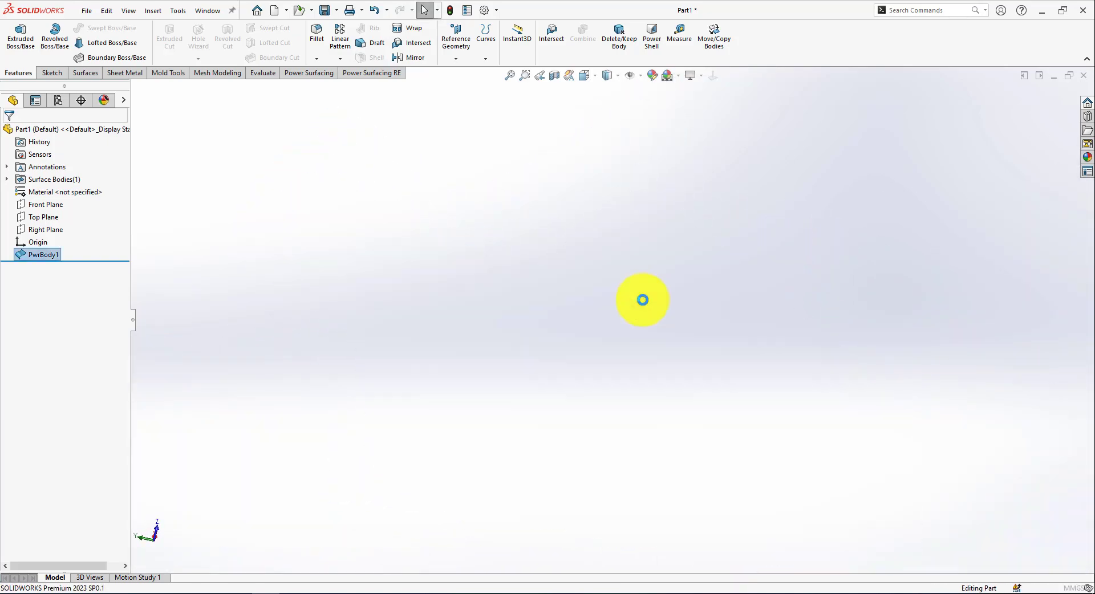
scroll(557, 525, down, 5)
scroll(598, 405, down, 2)
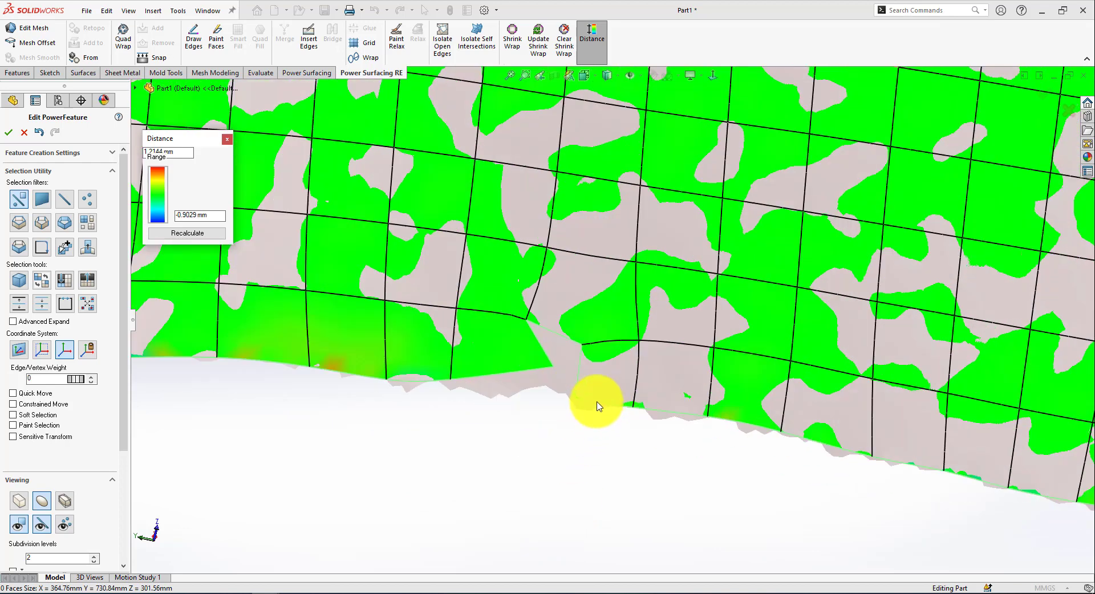
click(588, 44)
Delete the distorted face at the mesh's lower boundary and bridge the gap between its two side edges.
right_click(488, 335)
click(573, 364)
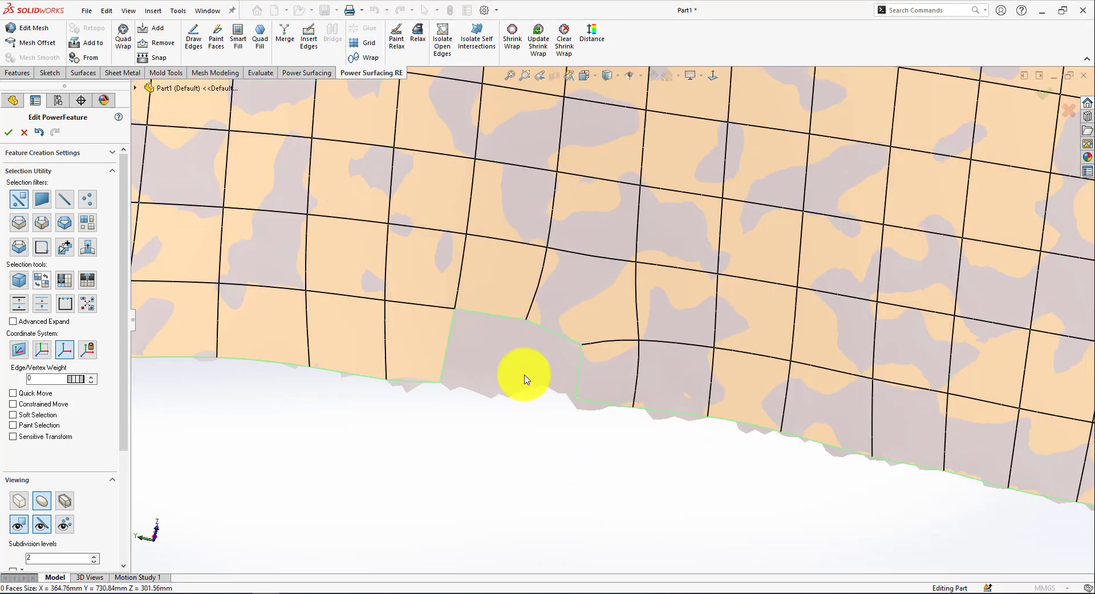
ctrl+click(577, 376)
click(332, 33)
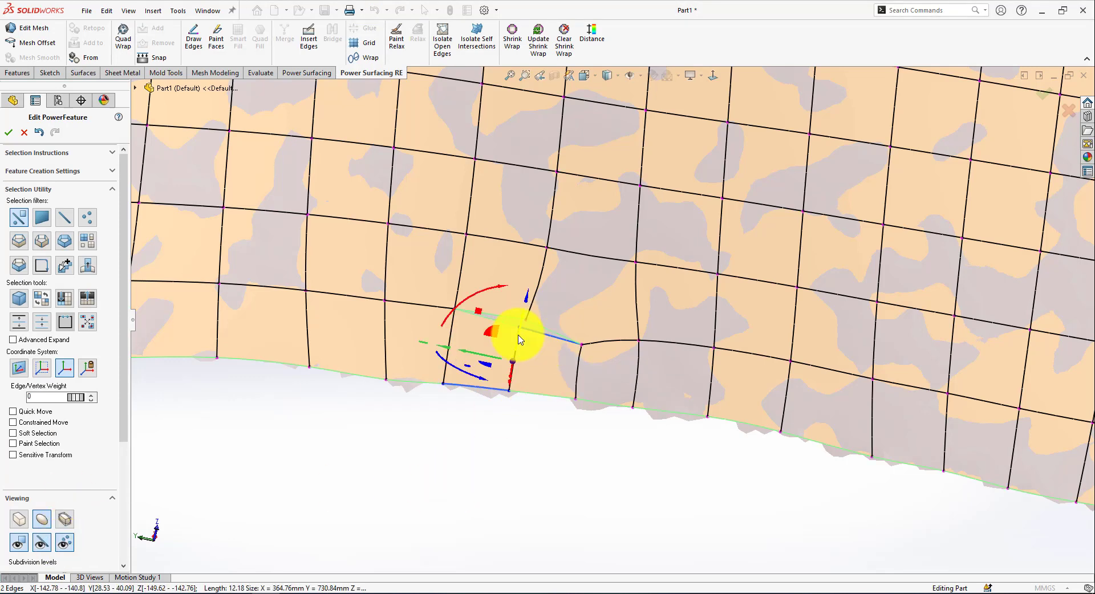
Close the remaining open edges above the bridged faces at the lower boundary.
ctrl+click(518, 329)
right_click(517, 340)
click(502, 429)
scroll(610, 321, up, 5)
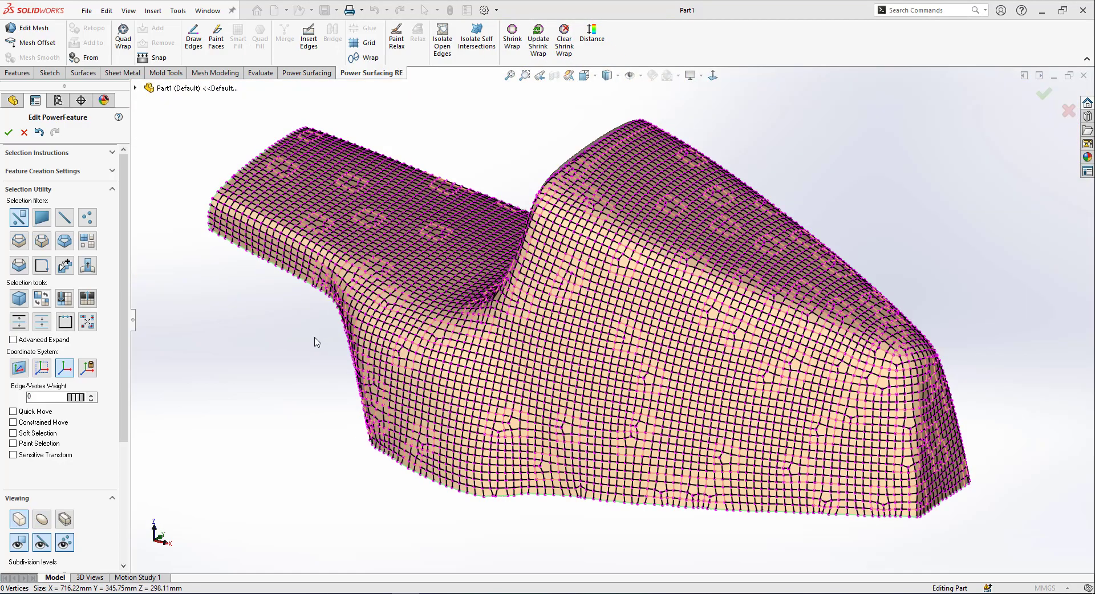
Finish editing the repaired mesh and convert it into a surface body again.
middle_drag(317, 342, 308, 349)
scroll(481, 406, up, 3)
scroll(626, 300, down, 1)
middle_drag(626, 300, 606, 241)
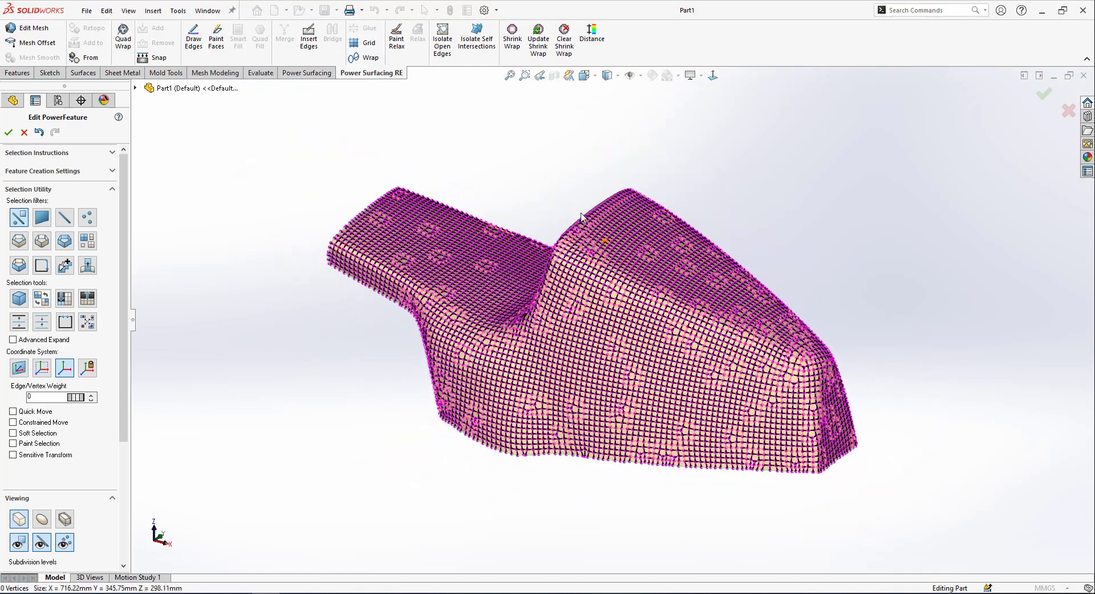
click(308, 72)
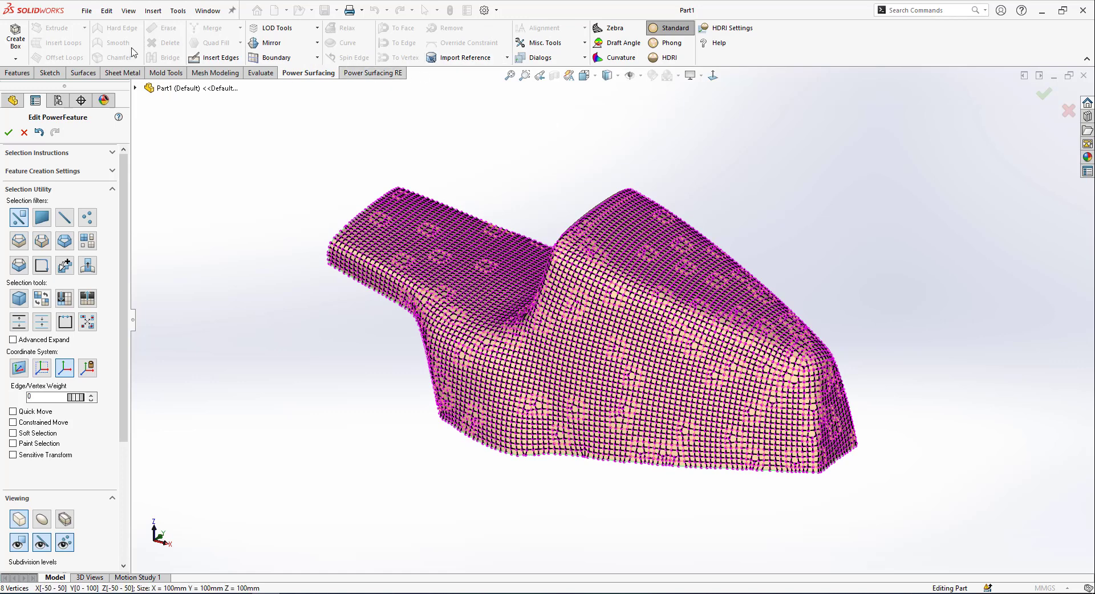
click(1044, 93)
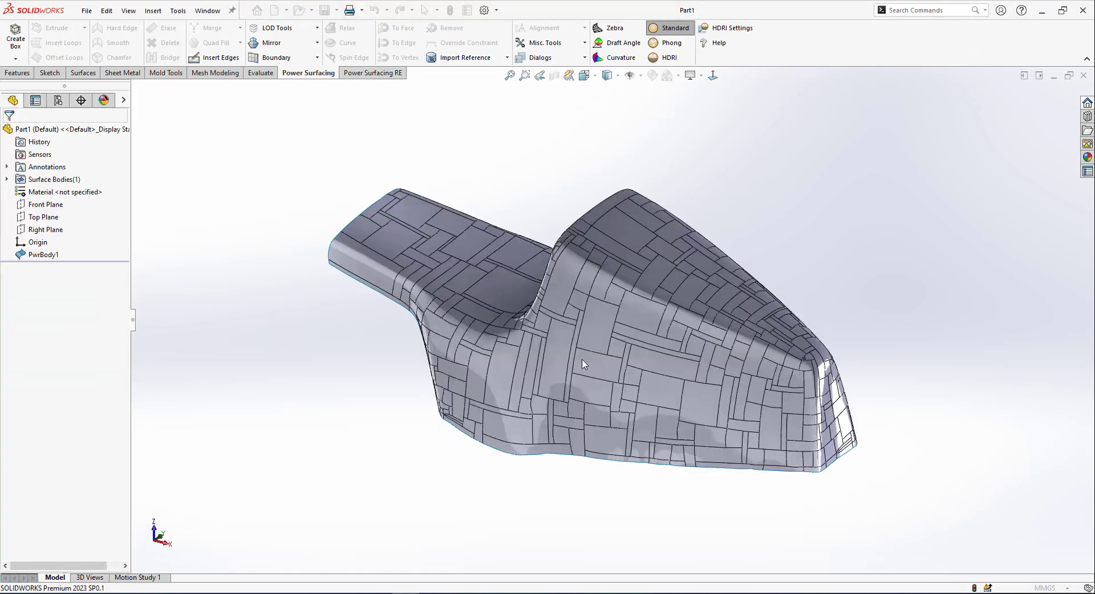
Apply a red appearance to the surface body.
middle_drag(734, 203, 733, 232)
click(1088, 158)
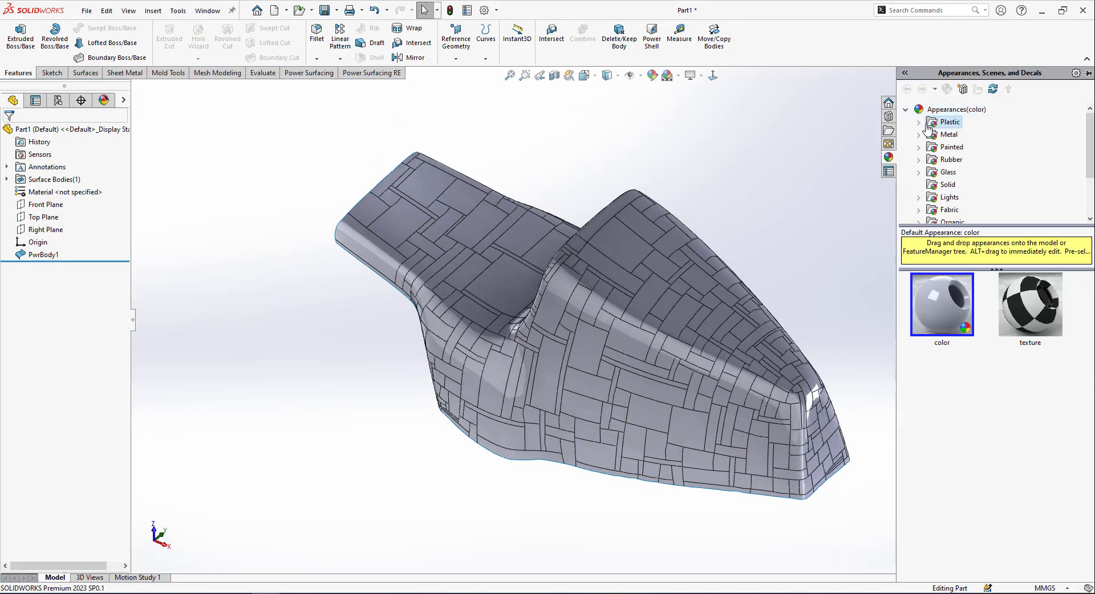
drag(942, 562, 690, 373)
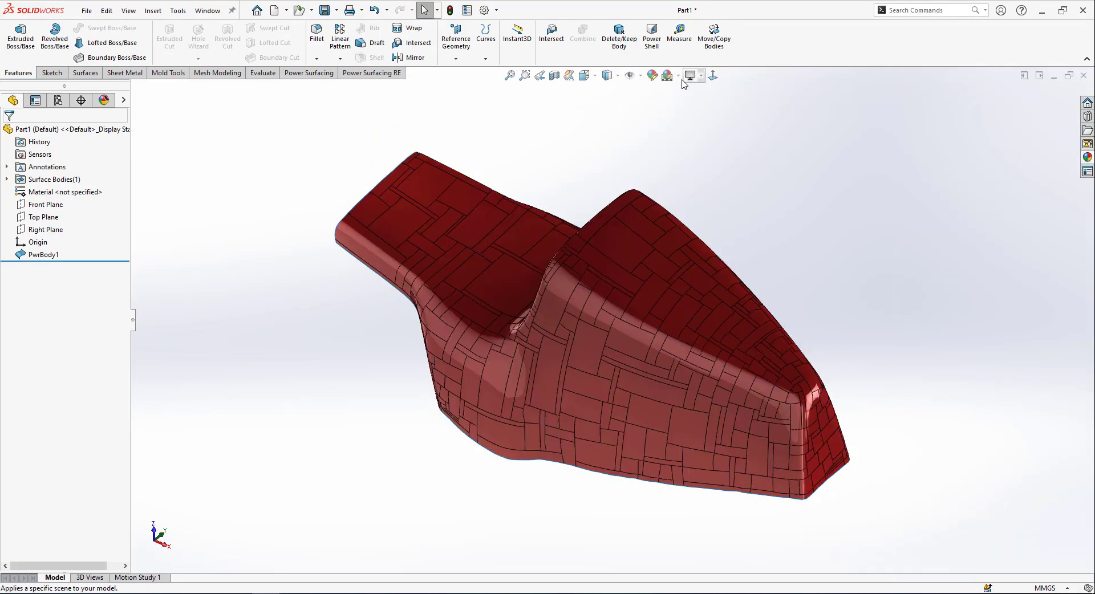
Adjust the view settings for a glossy display on a plain white background and show the body shaded without edges.
click(691, 75)
click(706, 132)
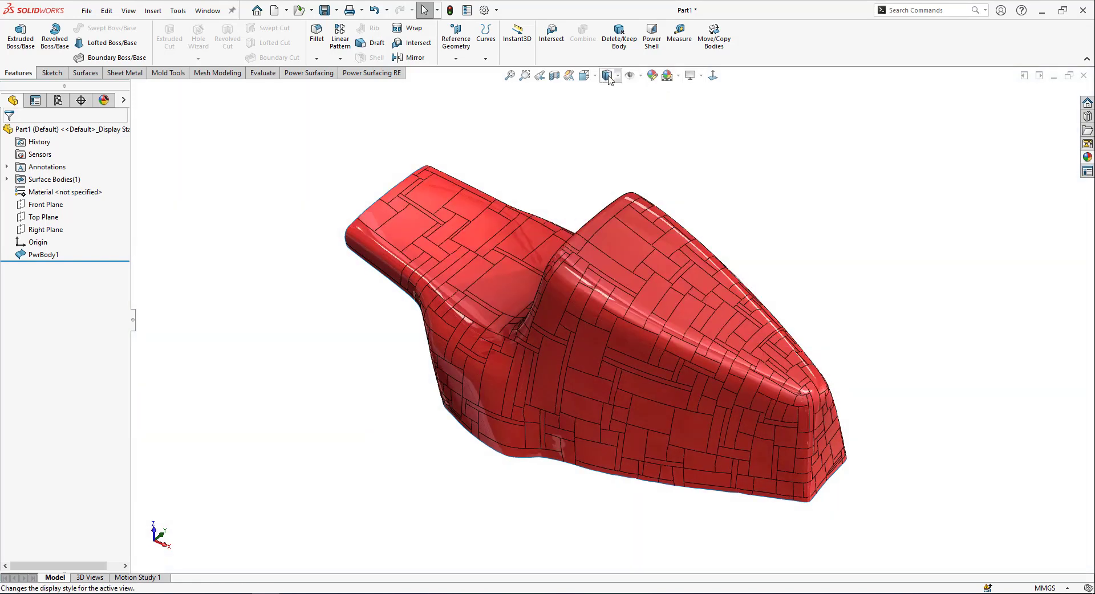
click(608, 75)
click(609, 107)
Examine the surface quality and reflections of the shaded red body from several angles.
middle_drag(792, 181, 634, 302)
scroll(656, 164, up, 2)
middle_drag(656, 164, 617, 236)
scroll(604, 325, down, 4)
middle_drag(649, 372, 669, 307)
scroll(665, 508, up, 3)
middle_drag(665, 508, 903, 339)
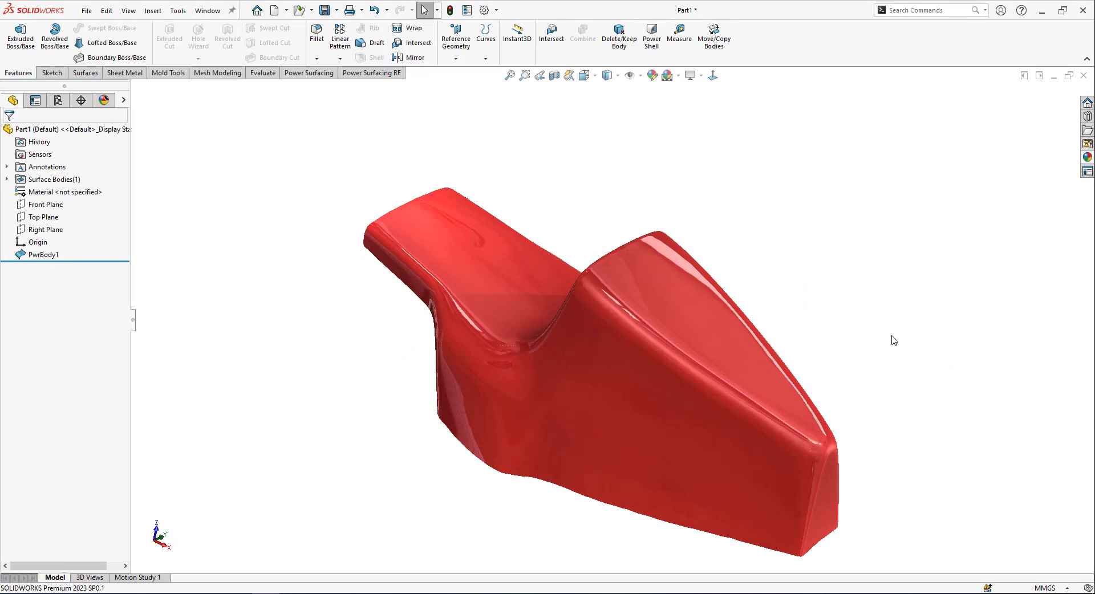
mouse_move(654, 408)
middle_down()
mouse_move(628, 396)
mouse_move(621, 122)
mouse_move(623, 474)
mouse_move(669, 408)
middle_up()
Reopen the red body's feature for editing and turn off Constrained to Mesh.
right_click(668, 408)
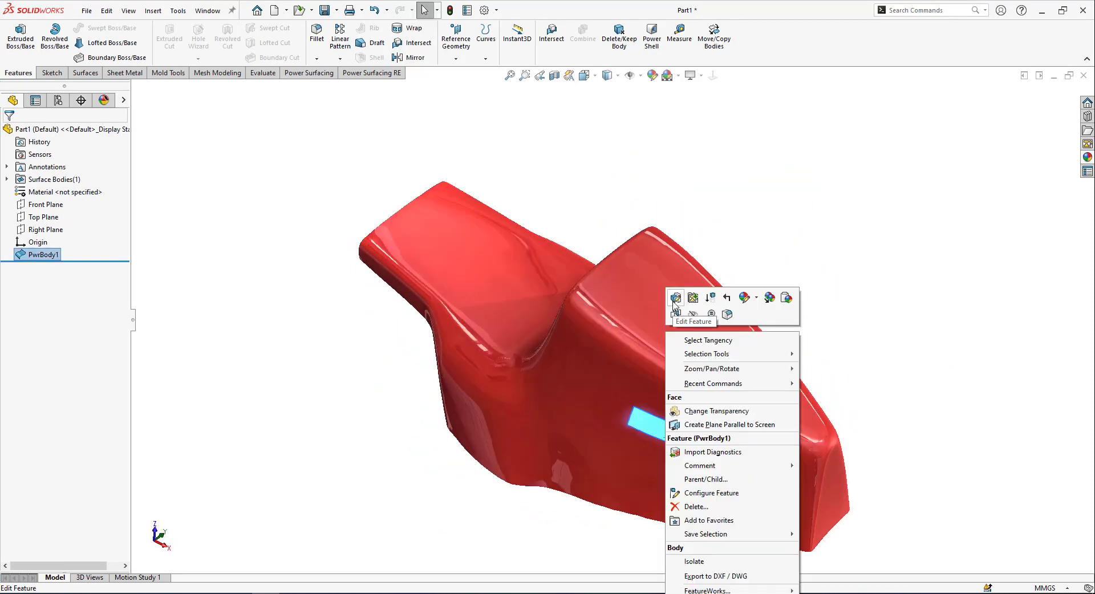
click(674, 300)
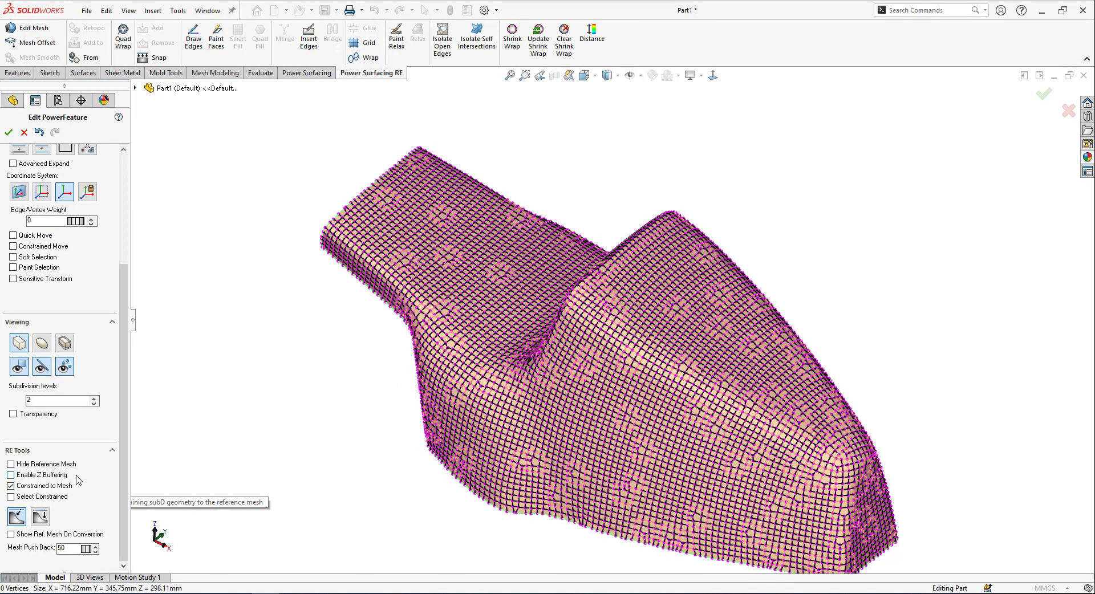
key(s)
click(51, 489)
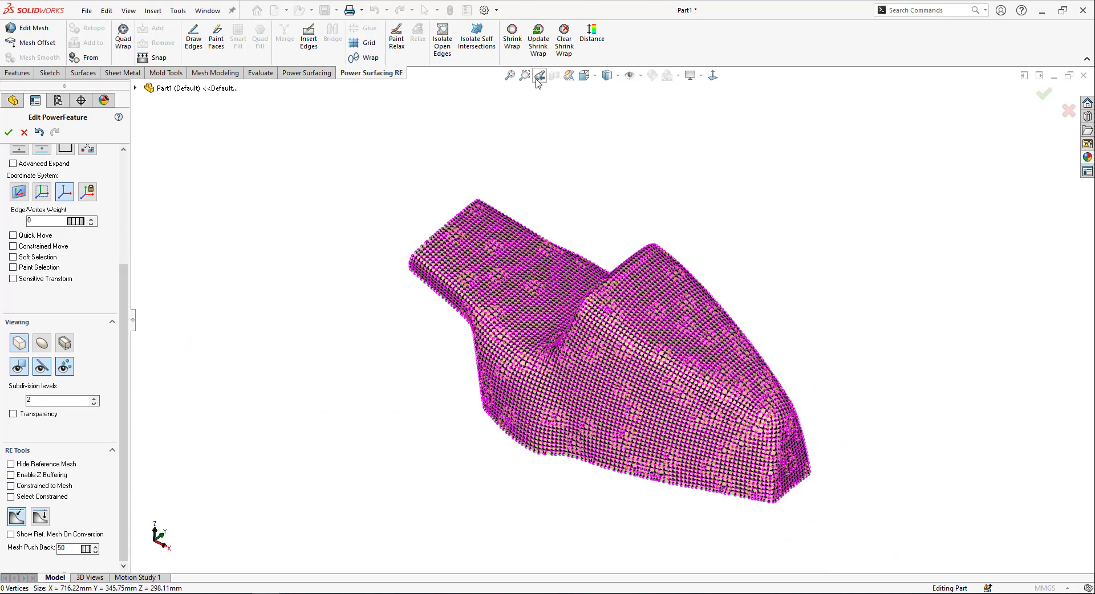
Thicken the mesh body with a distance of -2 mm using the Thicken command.
scroll(729, 223, down, 1)
click(307, 73)
click(544, 43)
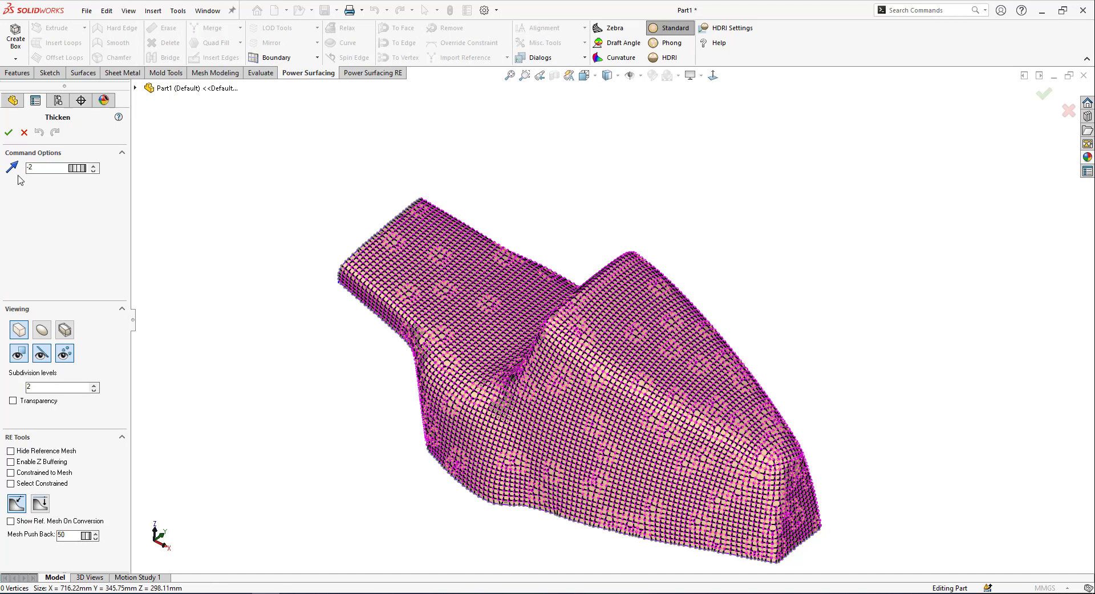
key(Return)
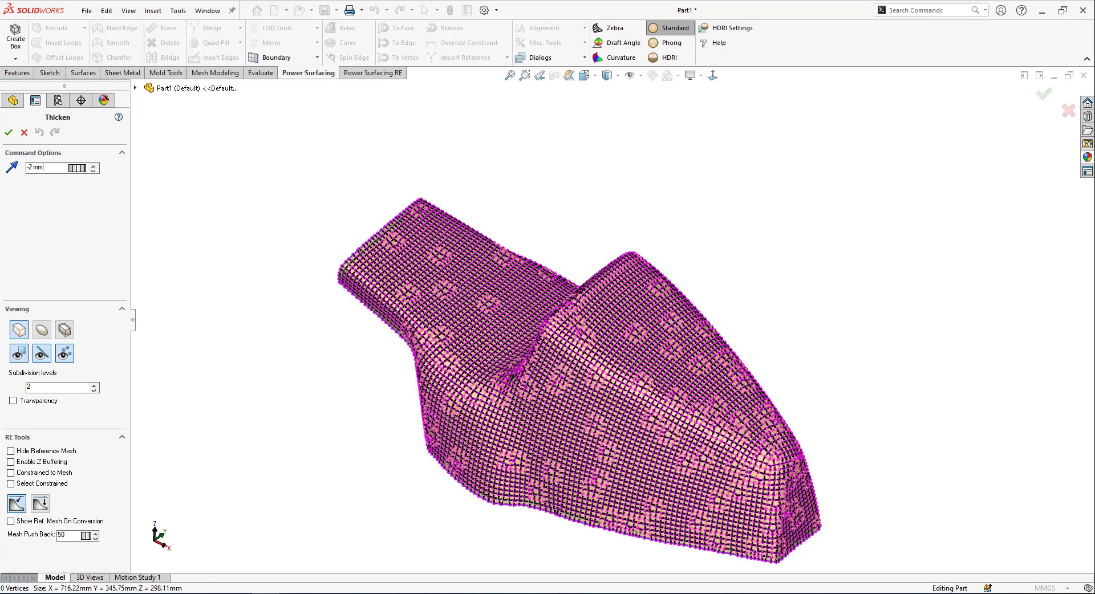
Examine the thickened rim and the inside of the body from below at close range.
scroll(635, 359, down, 4)
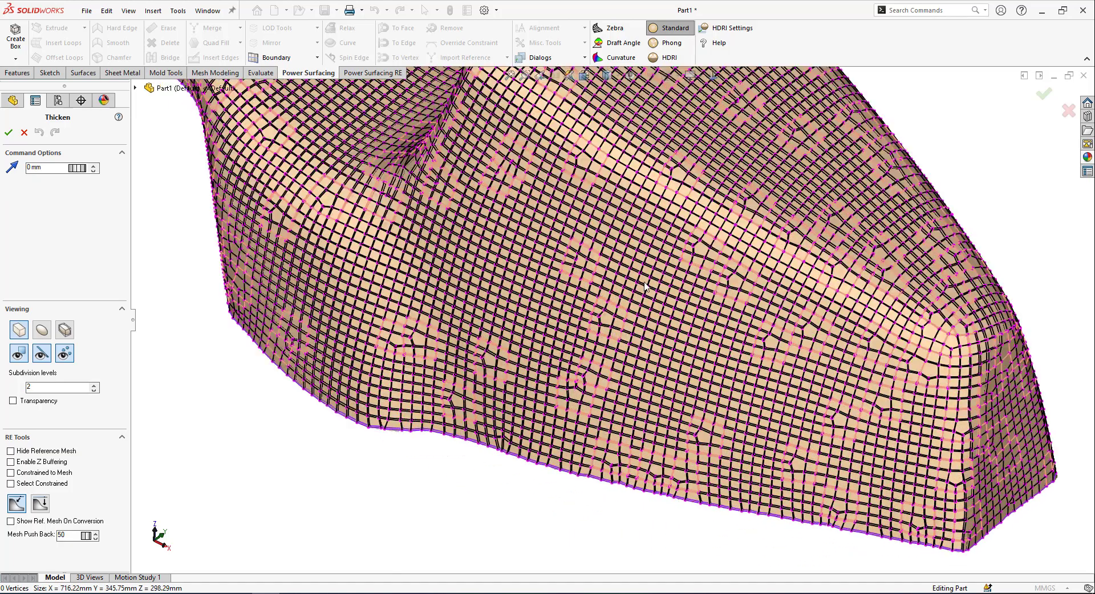
middle_drag(867, 388, 863, 272)
scroll(628, 220, up, 5)
middle_drag(628, 220, 618, 144)
scroll(656, 134, down, 7)
scroll(660, 133, down, 4)
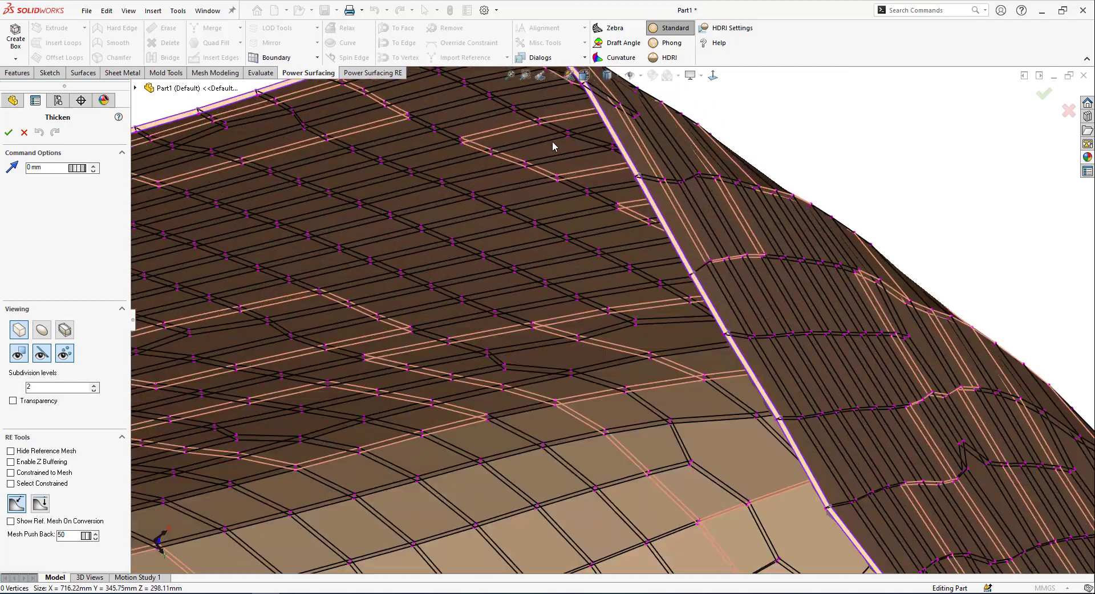
scroll(552, 146, up, 4)
middle_drag(552, 147, 846, 426)
scroll(846, 425, down, 2)
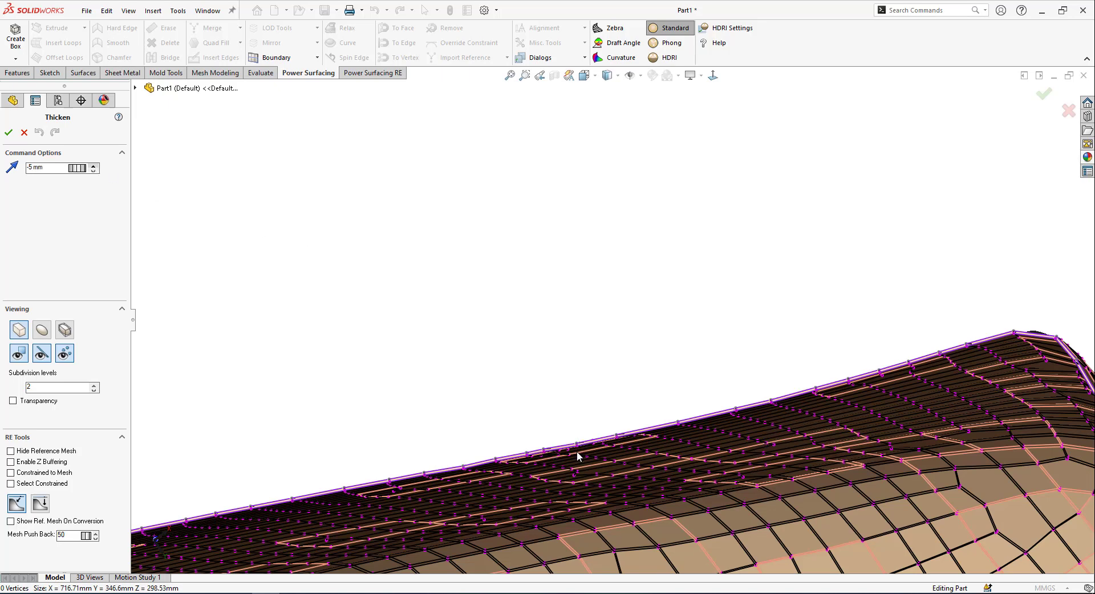
Set the Thicken distance to -4 mm and check the wall along the open rim.
drag(577, 450, 617, 442)
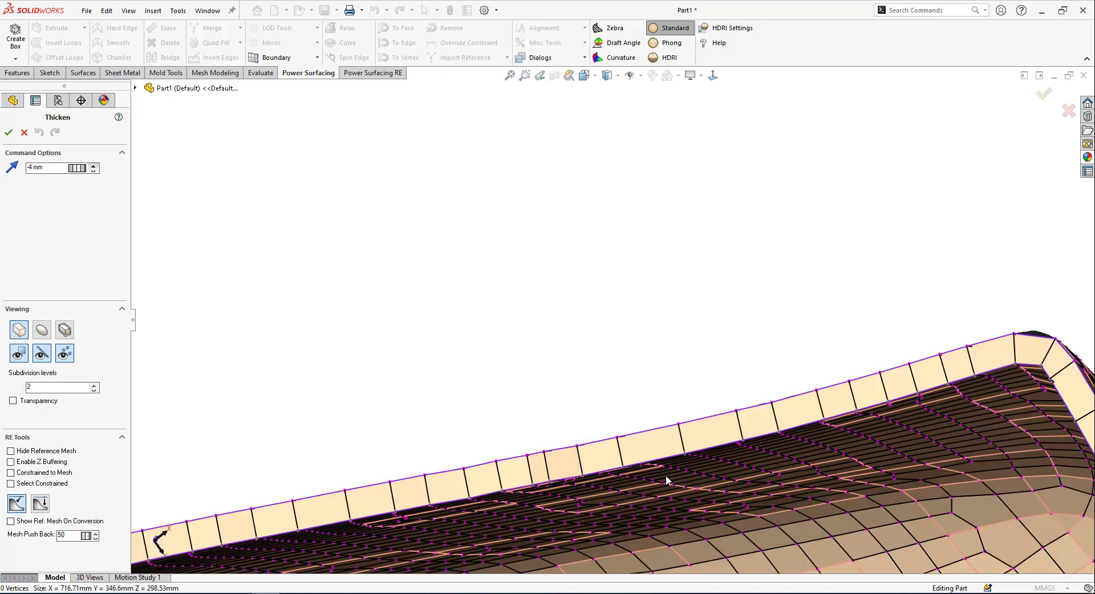
scroll(576, 321, up, 9)
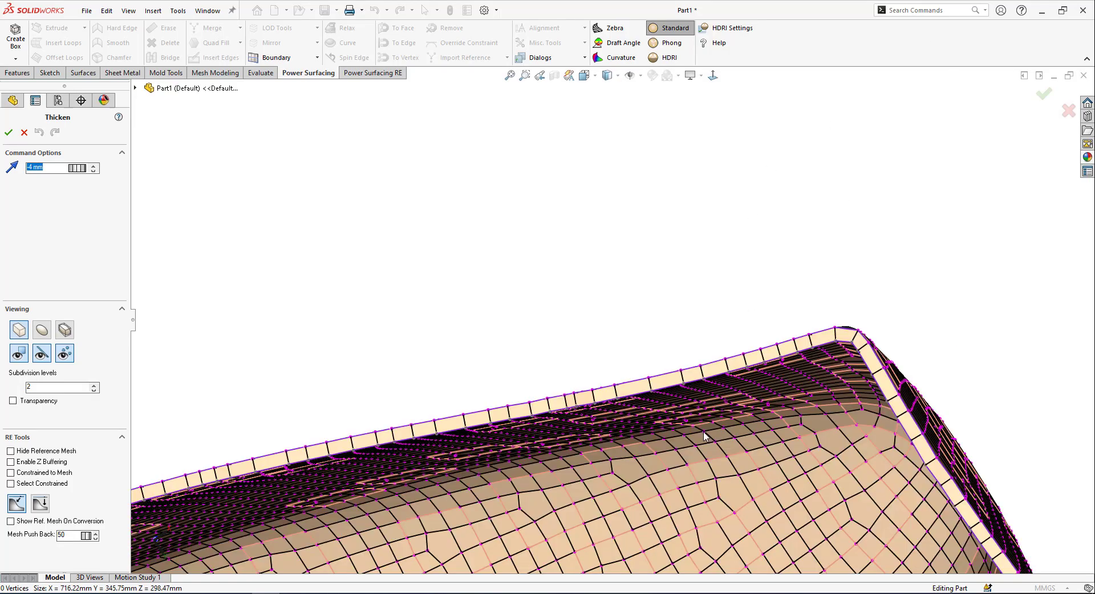
middle_drag(562, 337, 527, 548)
scroll(656, 536, down, 3)
middle_drag(633, 434, 651, 556)
scroll(682, 358, down, 2)
Accept the thickening and finish editing the feature, converting the open surface into a closed solid body.
click(1044, 93)
click(1043, 93)
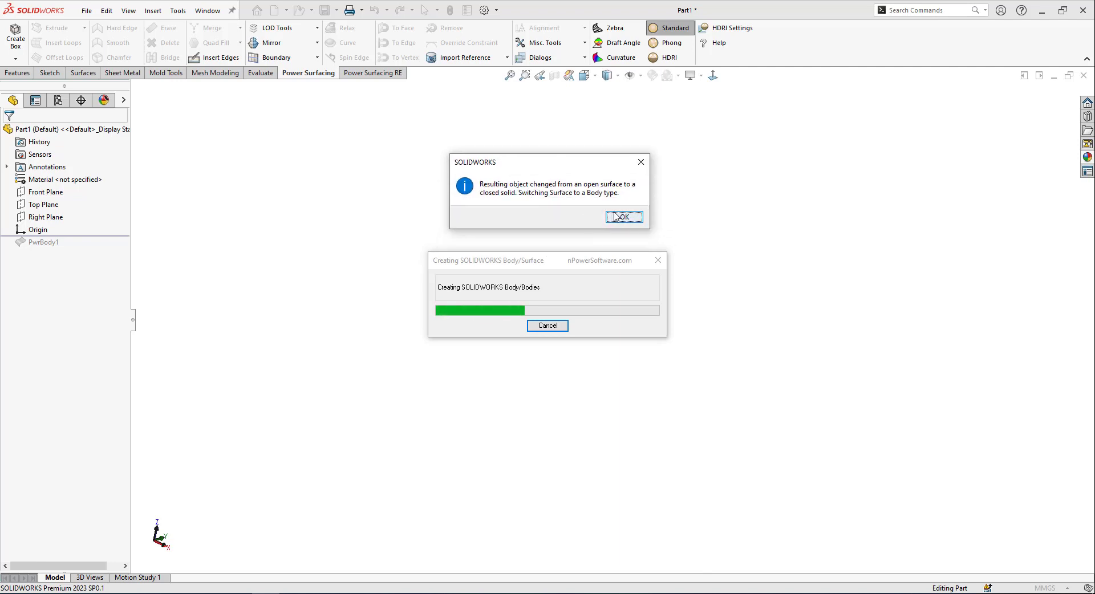
click(625, 217)
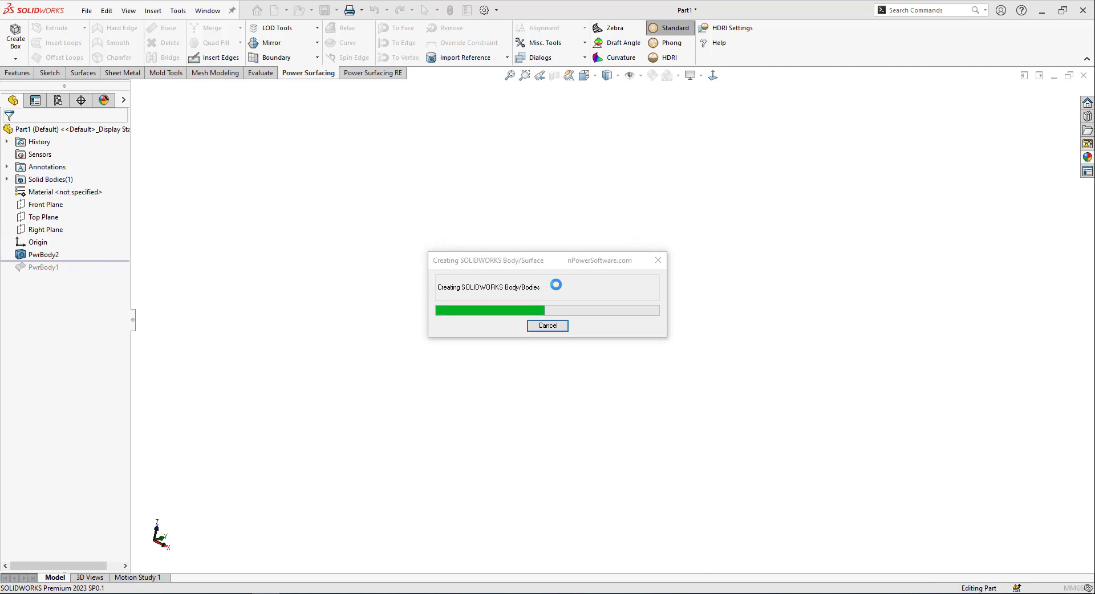
scroll(525, 357, down, 3)
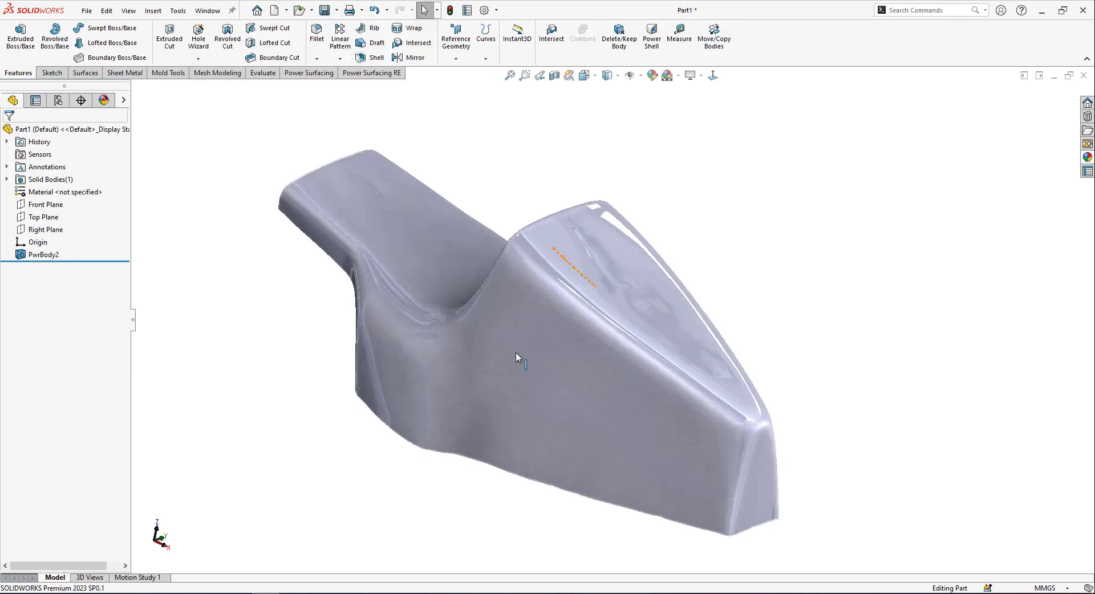
Apply the red high gloss plastic appearance to the solid body.
click(1087, 160)
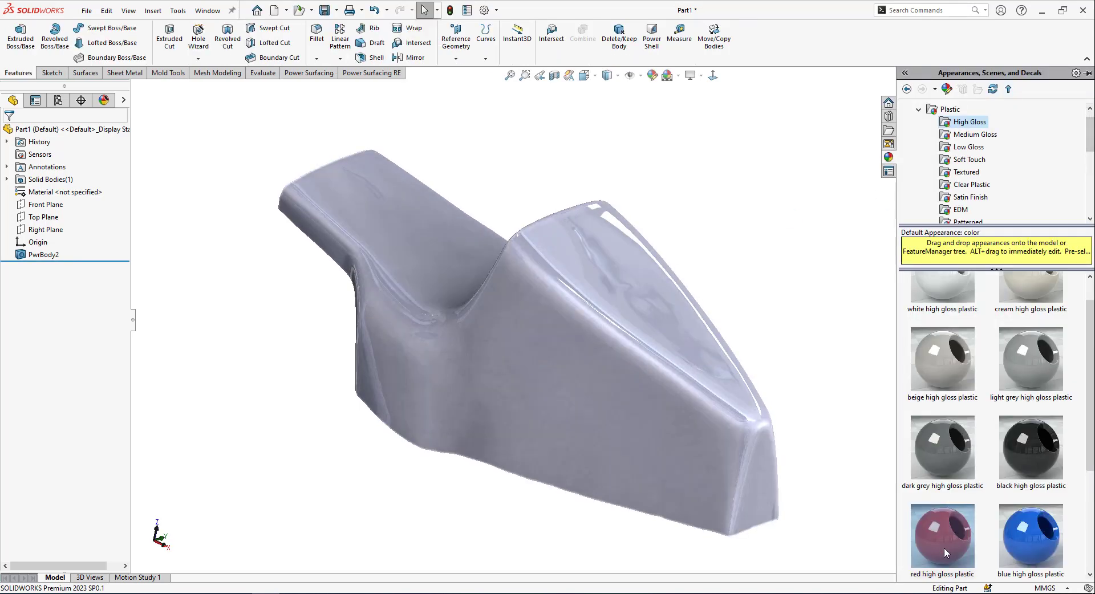
drag(943, 548, 662, 448)
click(687, 425)
right_click(612, 396)
click(495, 506)
middle_drag(494, 503, 503, 548)
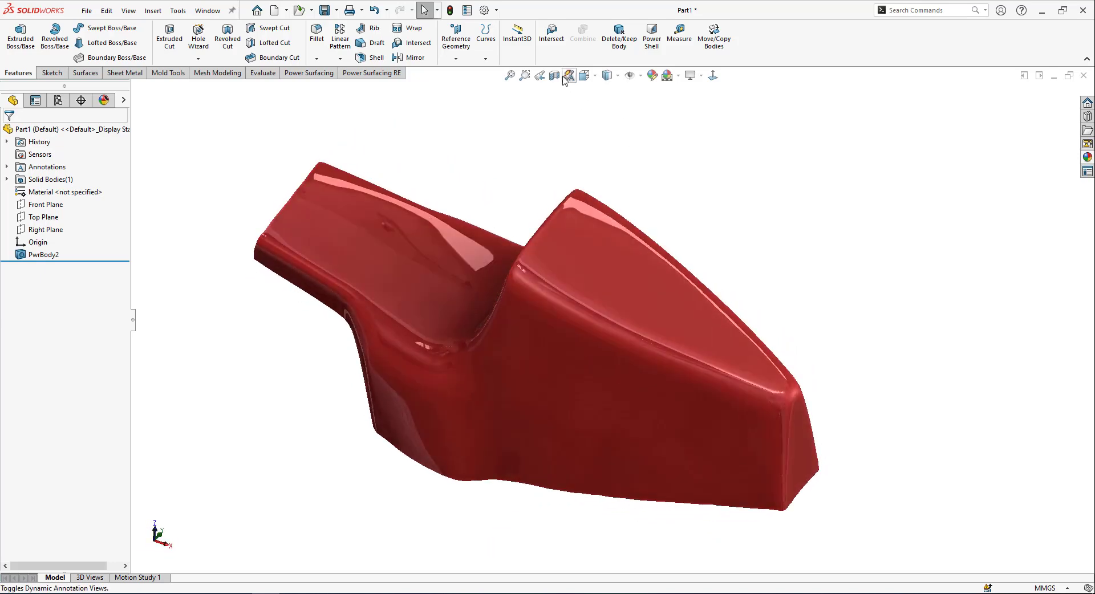
Section the solid body parallel to the Front Plane with a 37 mm offset.
click(558, 76)
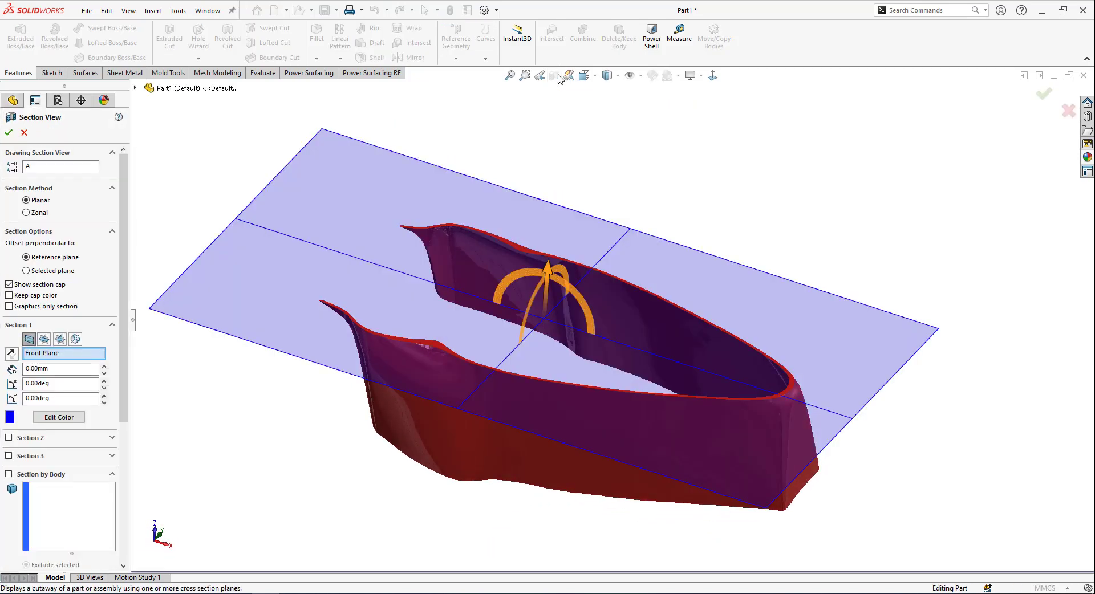
scroll(545, 354, down, 2)
drag(540, 262, 564, 251)
scroll(466, 285, down, 5)
scroll(466, 285, up, 5)
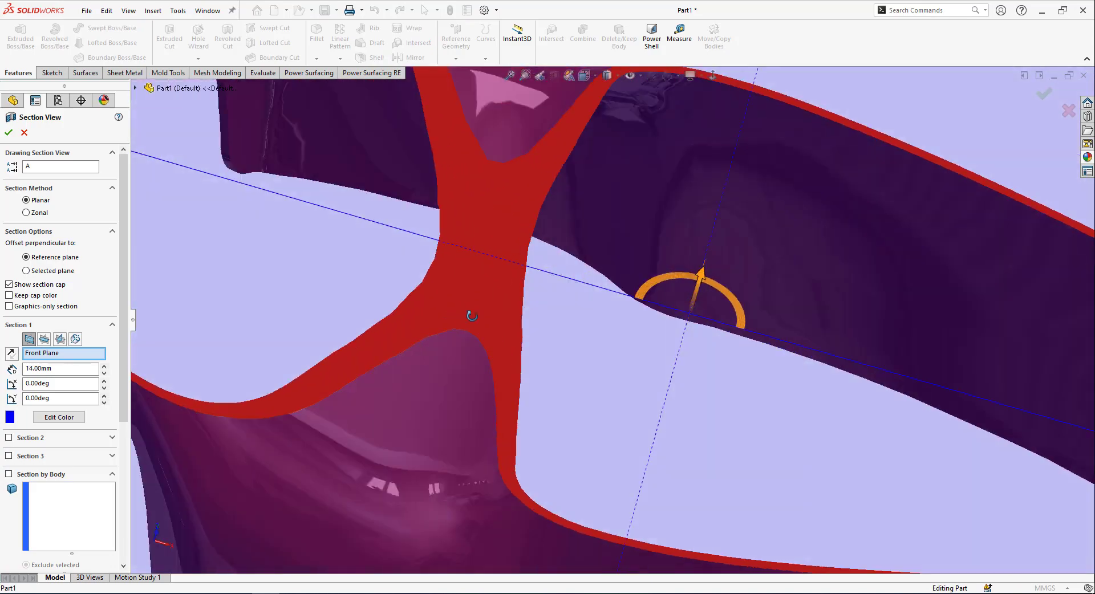
drag(646, 252, 639, 223)
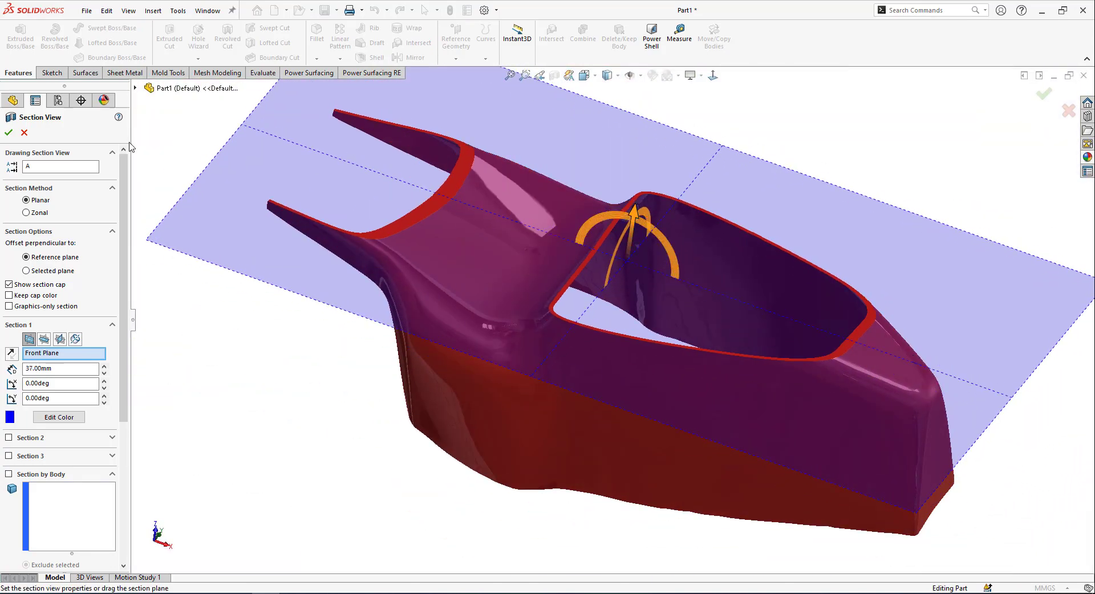
click(8, 133)
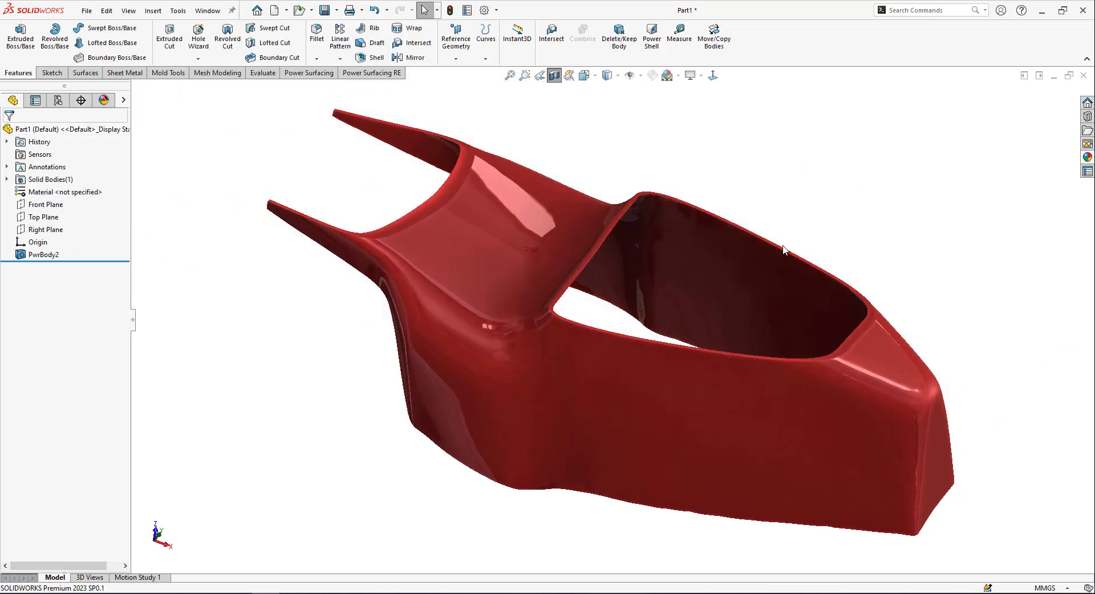
Examine the wall thickness of the sectioned red shell from several angles.
scroll(873, 302, down, 5)
scroll(742, 371, up, 8)
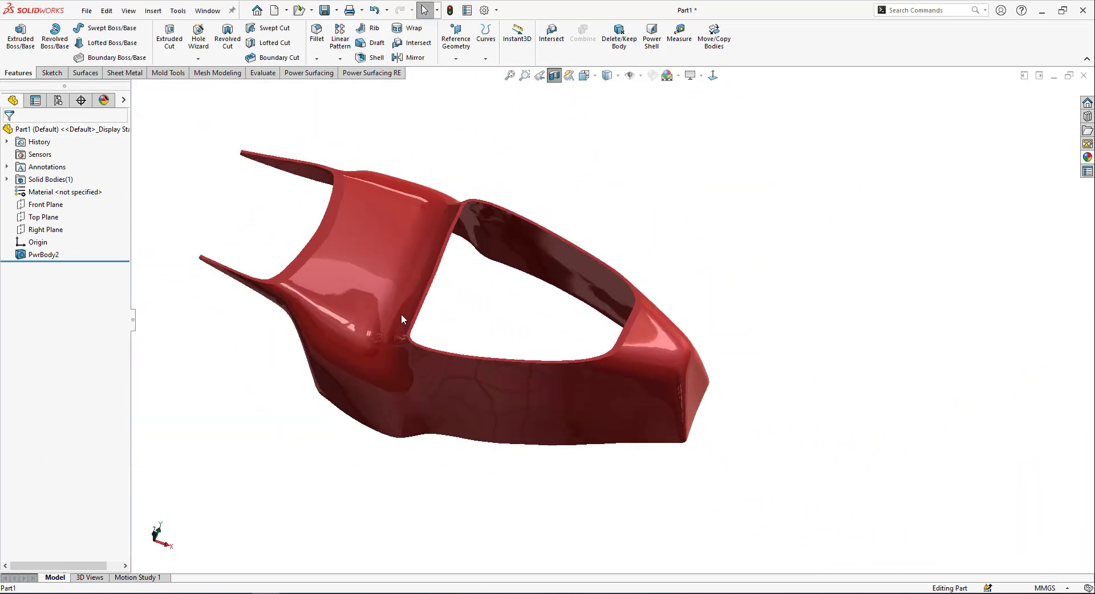
scroll(354, 257, down, 1)
middle_drag(327, 228, 325, 207)
scroll(399, 220, down, 1)
middle_drag(502, 224, 508, 196)
scroll(684, 370, up, 2)
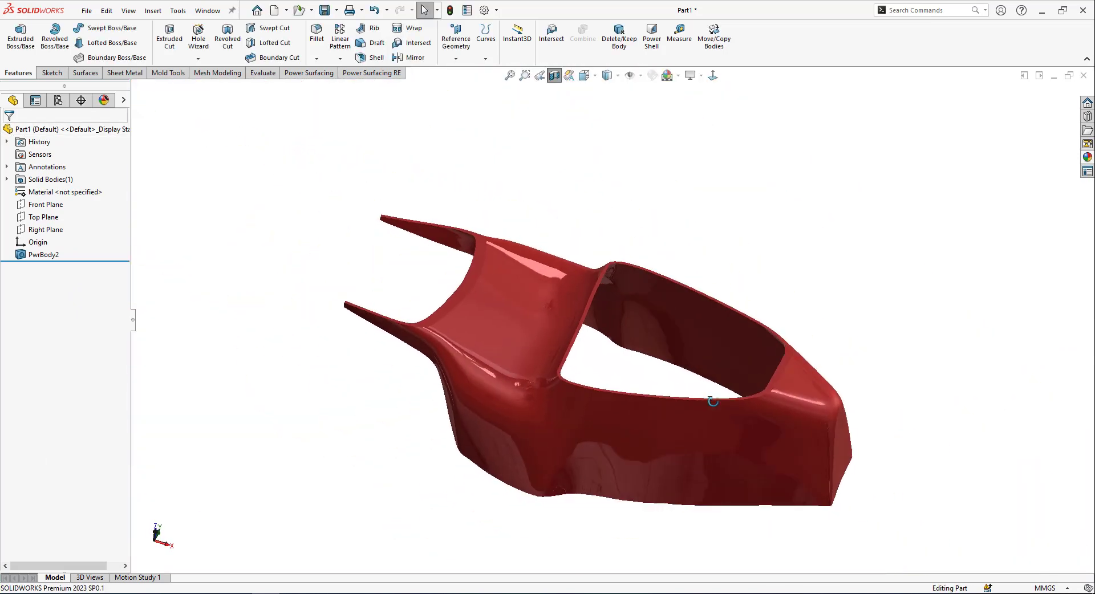
scroll(711, 396, down, 2)
middle_drag(709, 355, 714, 325)
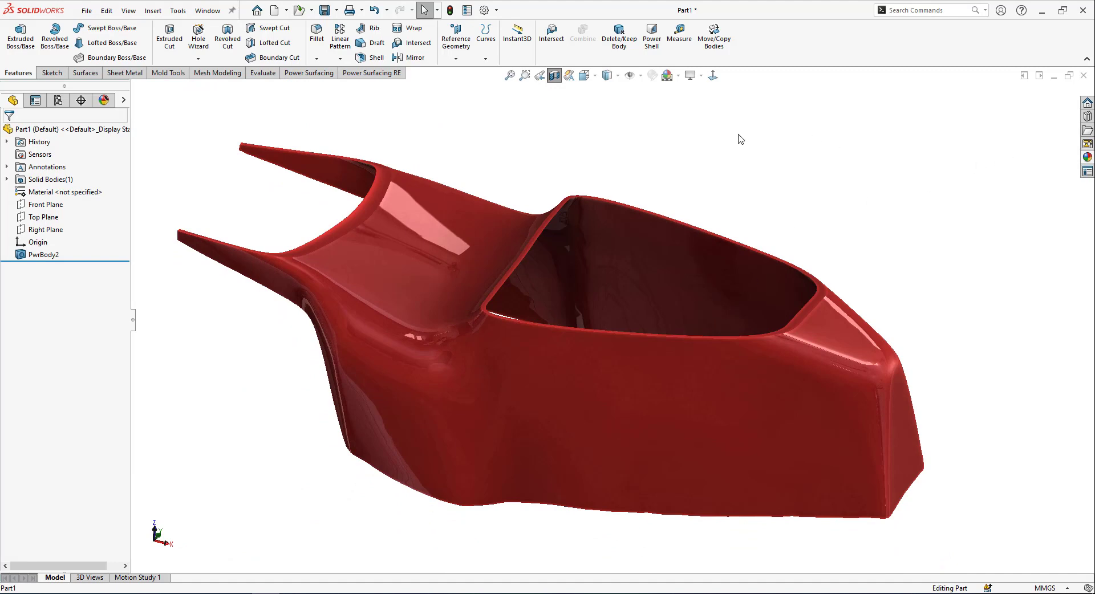
Turn off the section view and review the complete red body after adjusting the view settings.
click(556, 79)
scroll(614, 146, up, 1)
middle_drag(612, 145, 603, 126)
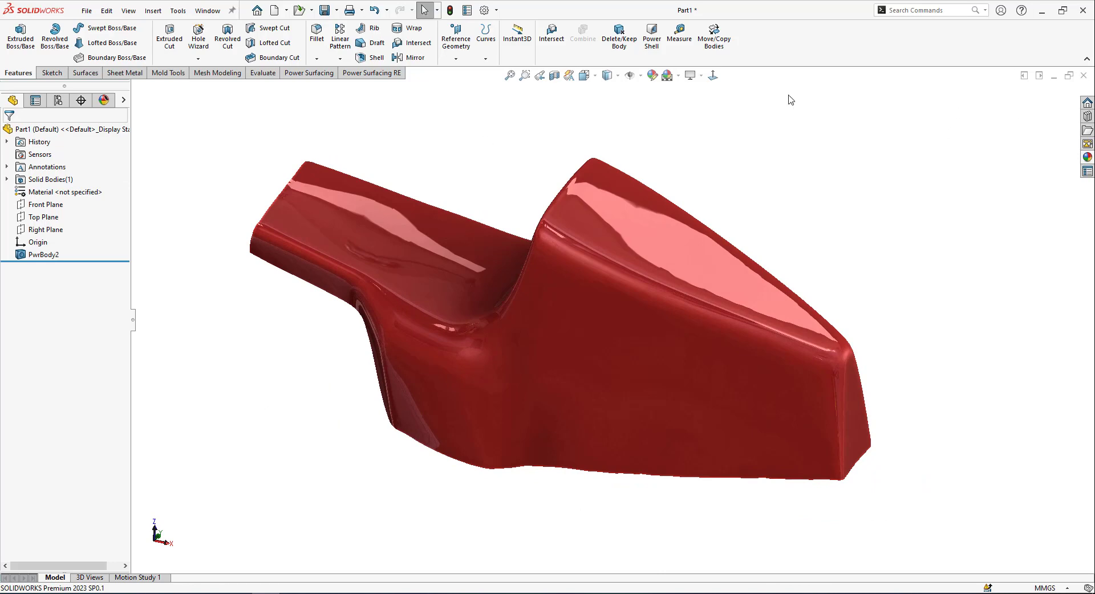
click(701, 76)
click(707, 133)
mouse_move(596, 163)
middle_down()
mouse_move(585, 183)
mouse_move(525, 128)
middle_up()
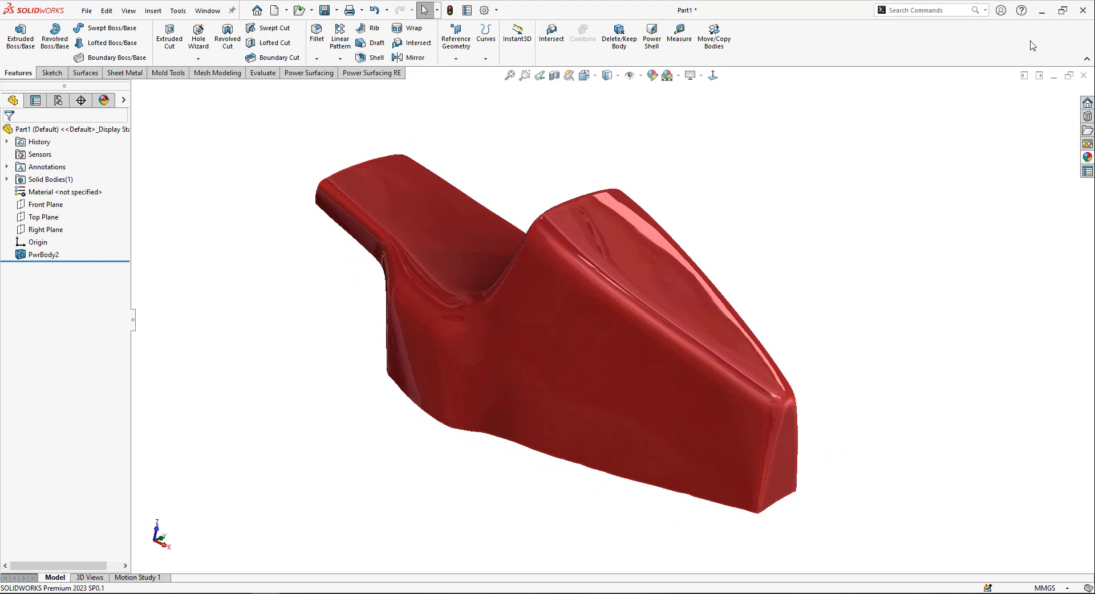